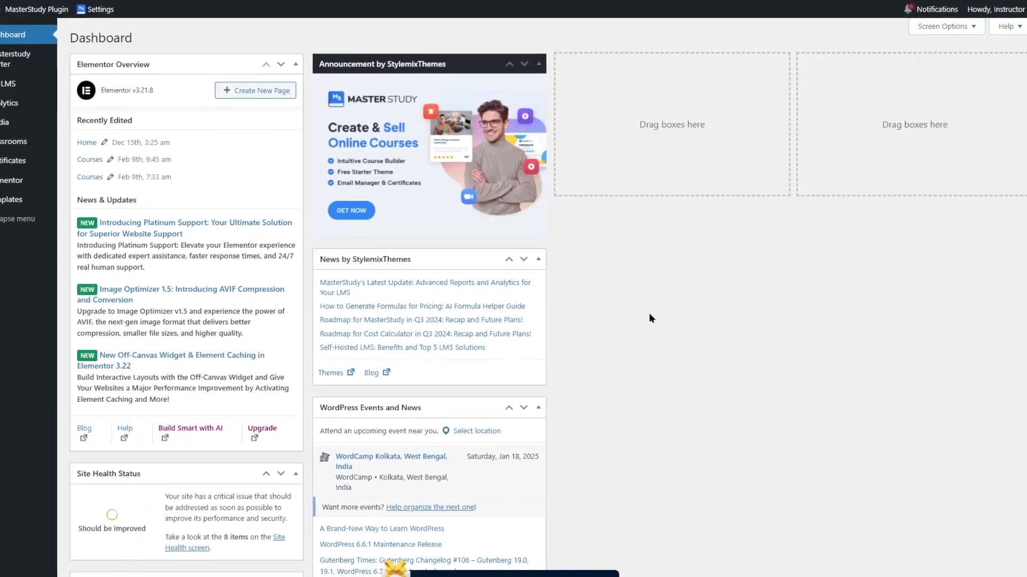
- Switch the MasterStudy pricing toggle to Lifetime, showing one-time plans from $299 to $999
{"action": "scroll", "coordinate": [646, 297], "scroll_direction": "down", "scroll_amount": 1}
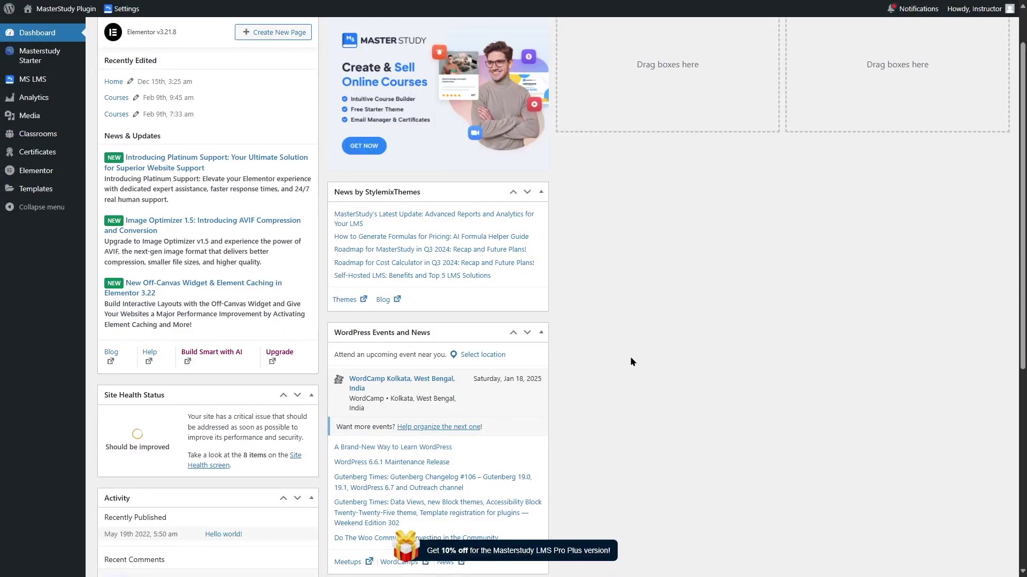
{"action": "scroll", "coordinate": [634, 202], "scroll_direction": "up", "scroll_amount": 1}
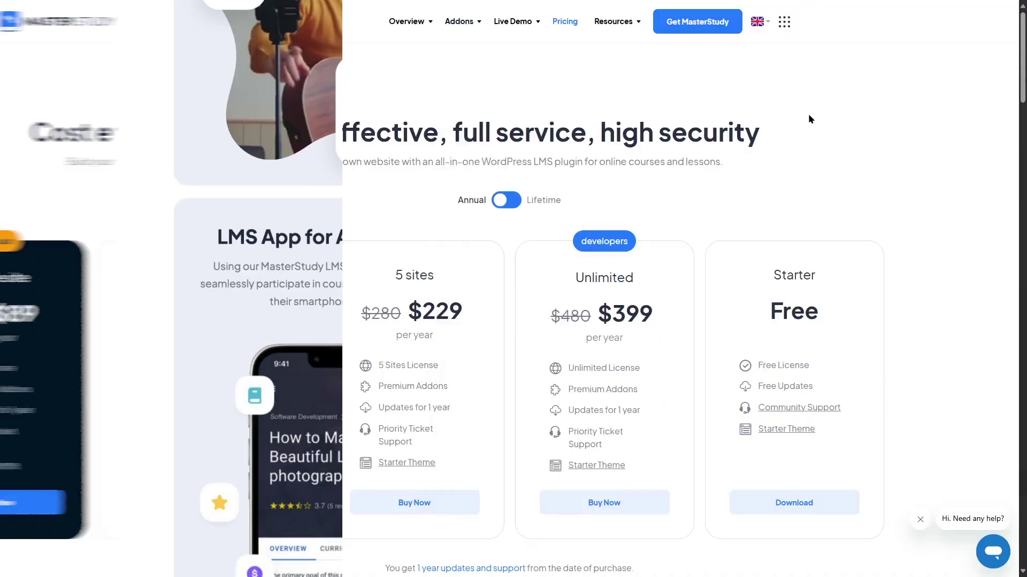
{"action": "left_click", "coordinate": [508, 202]}
{"action": "left_click", "coordinate": [472, 203]}
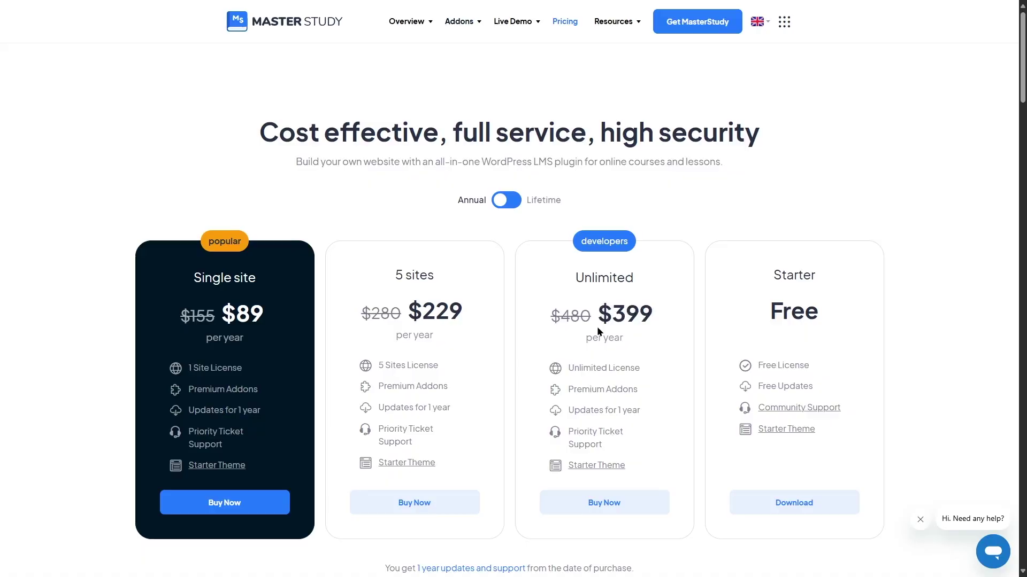
{"action": "left_click", "coordinate": [505, 202]}
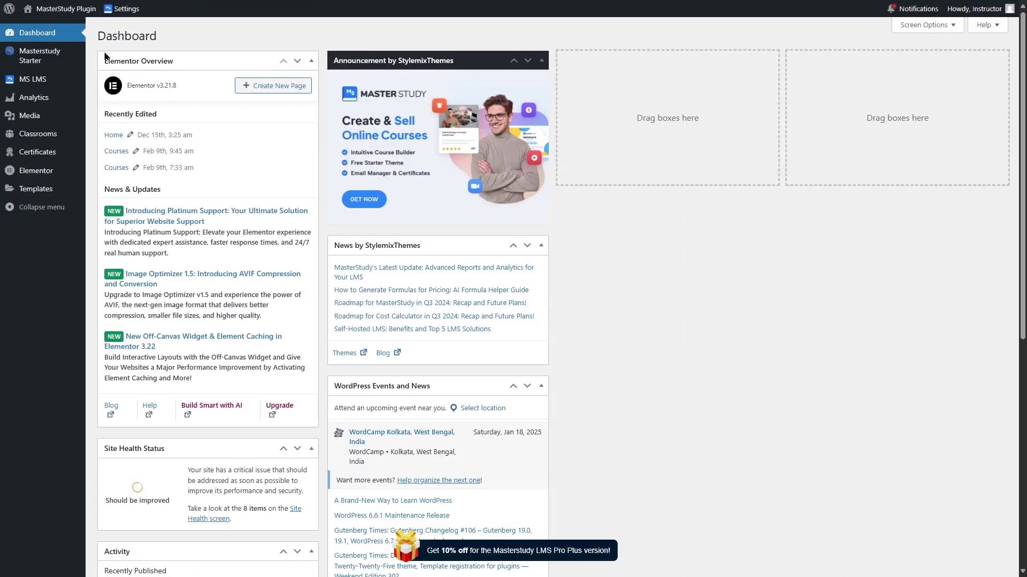
- Open the MS LMS certificate settings and launch the Certificate Builder
{"action": "left_click", "coordinate": [32, 83]}
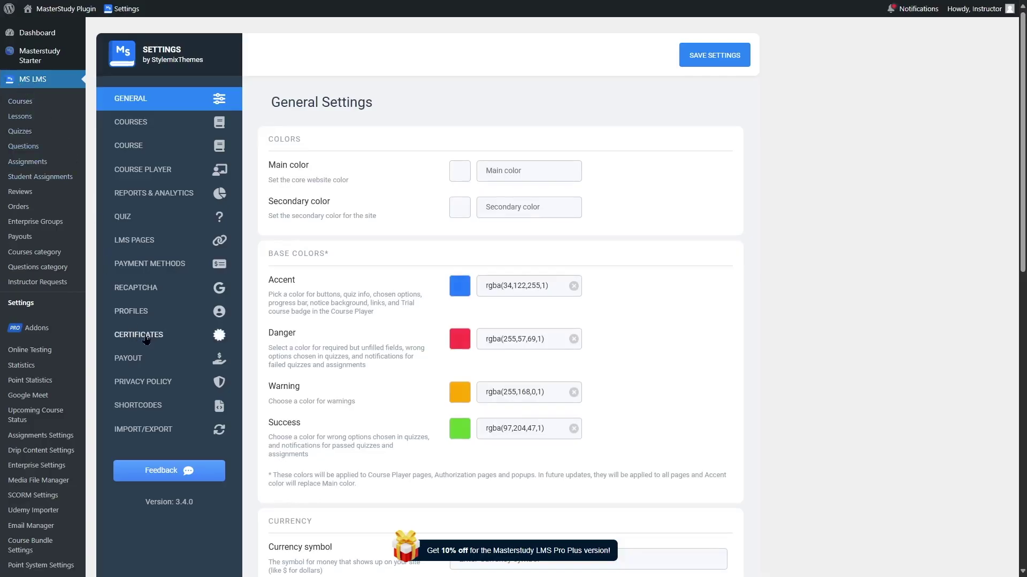
{"action": "left_click", "coordinate": [146, 336]}
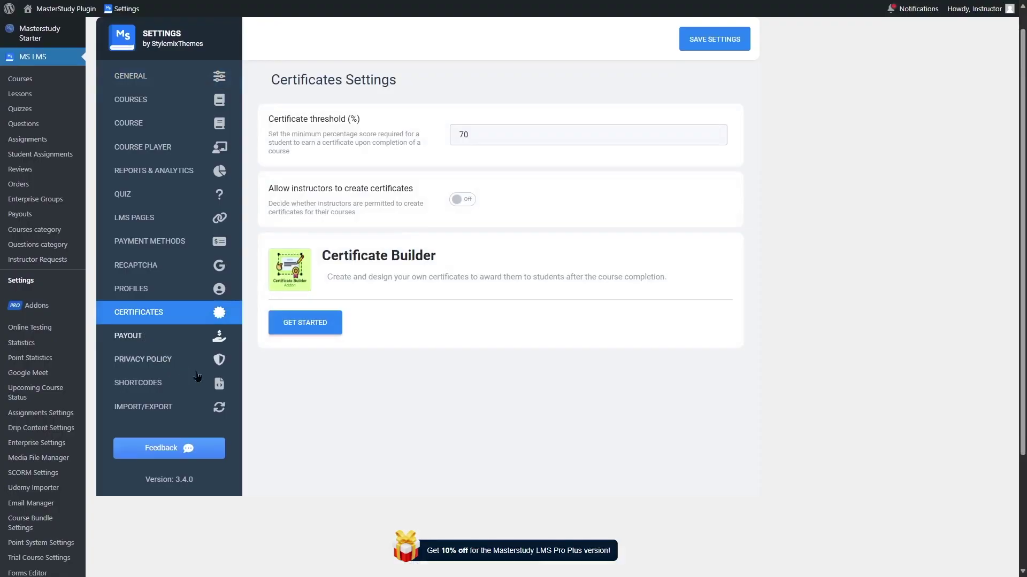
{"action": "left_click", "coordinate": [289, 324]}
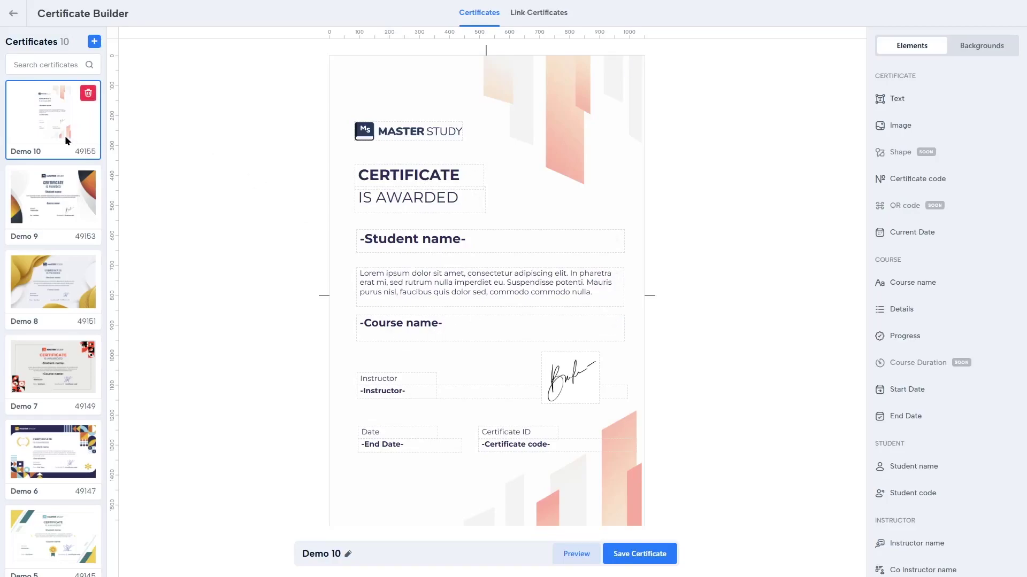
{"action": "scroll", "coordinate": [64, 171], "scroll_direction": "down", "scroll_amount": 5}
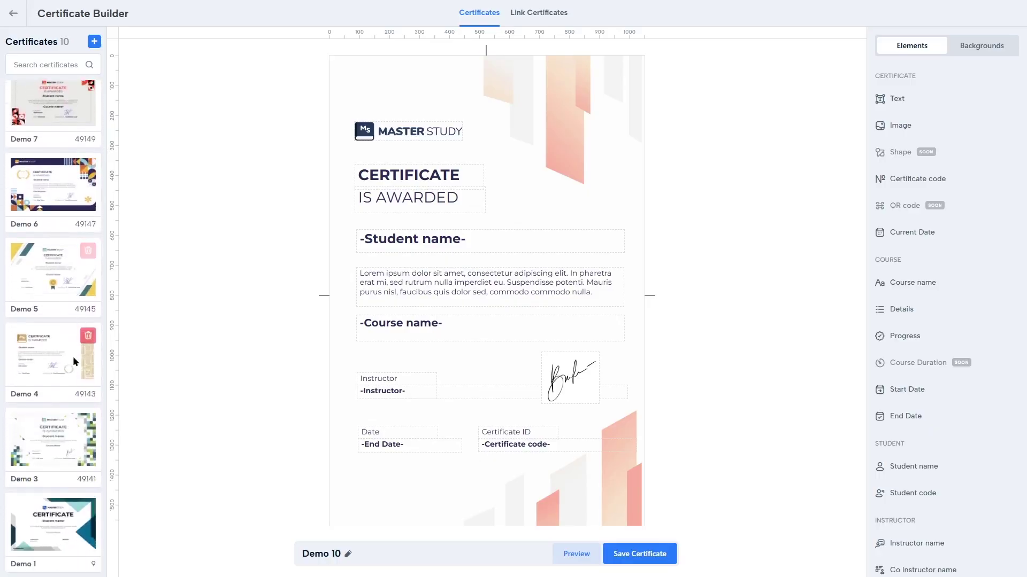
{"action": "left_click", "coordinate": [50, 354]}
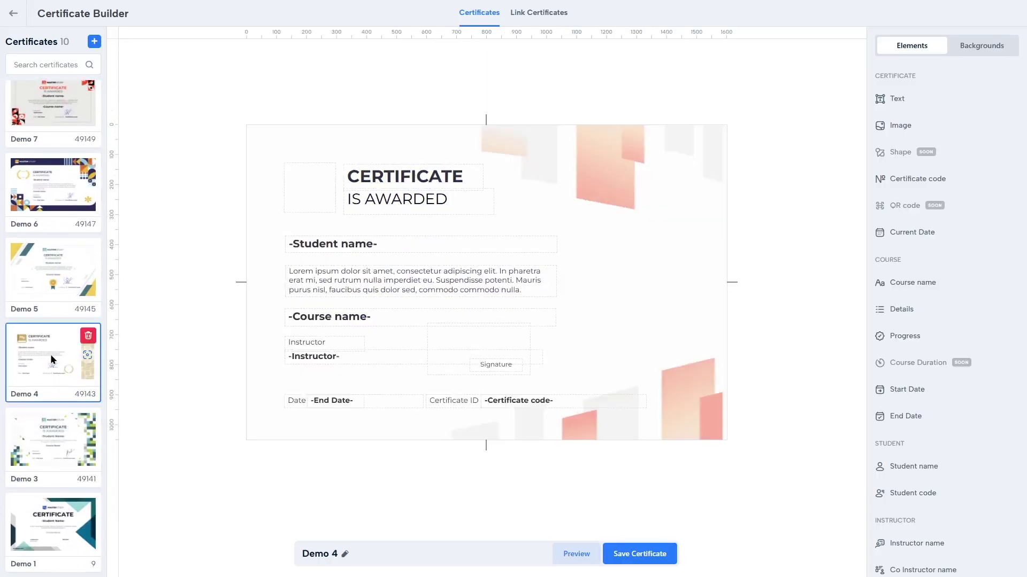
{"action": "left_click", "coordinate": [45, 282]}
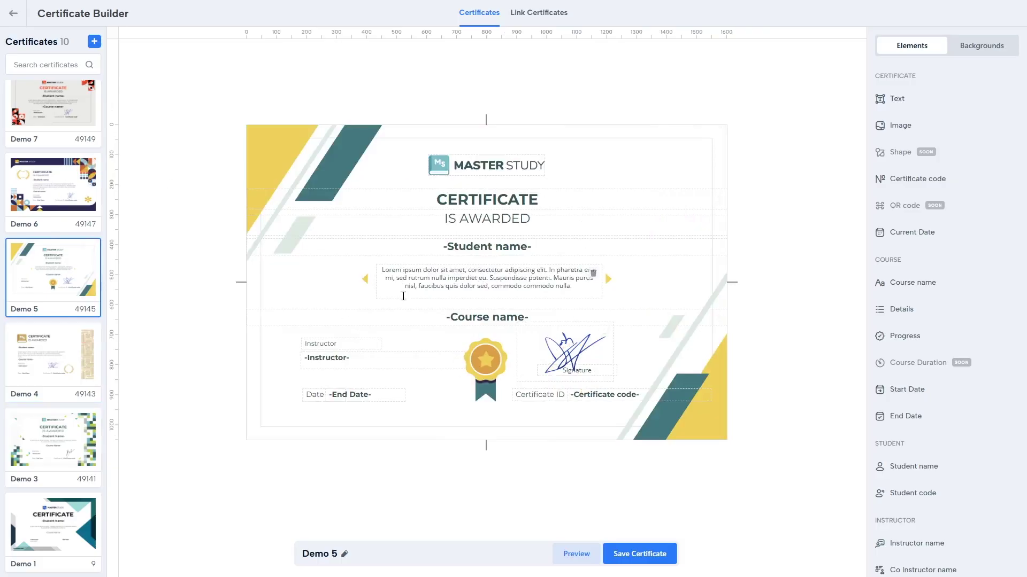
{"action": "left_click", "coordinate": [34, 212]}
{"action": "scroll", "coordinate": [48, 160], "scroll_direction": "up", "scroll_amount": 5}
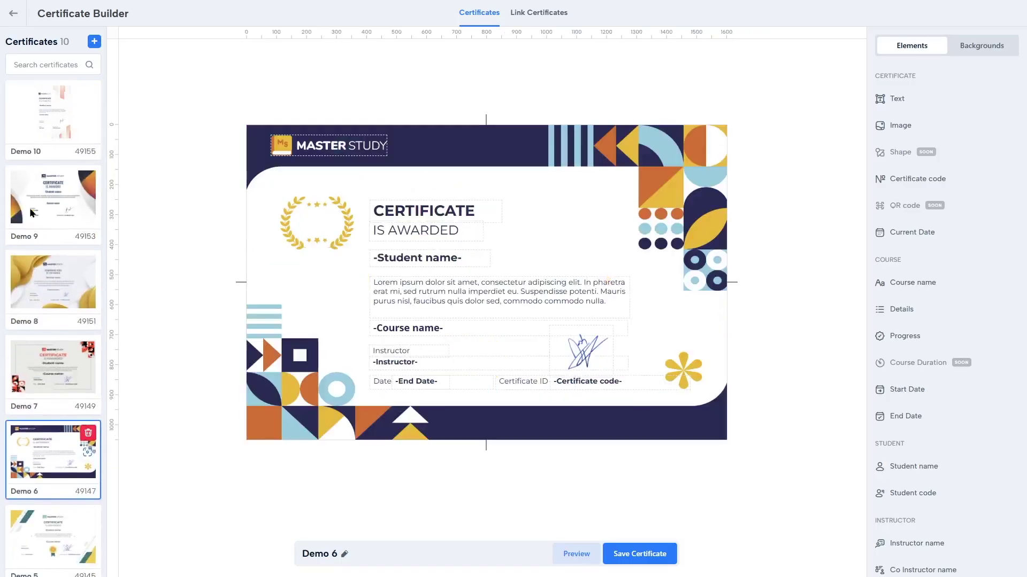
{"action": "left_click", "coordinate": [70, 114]}
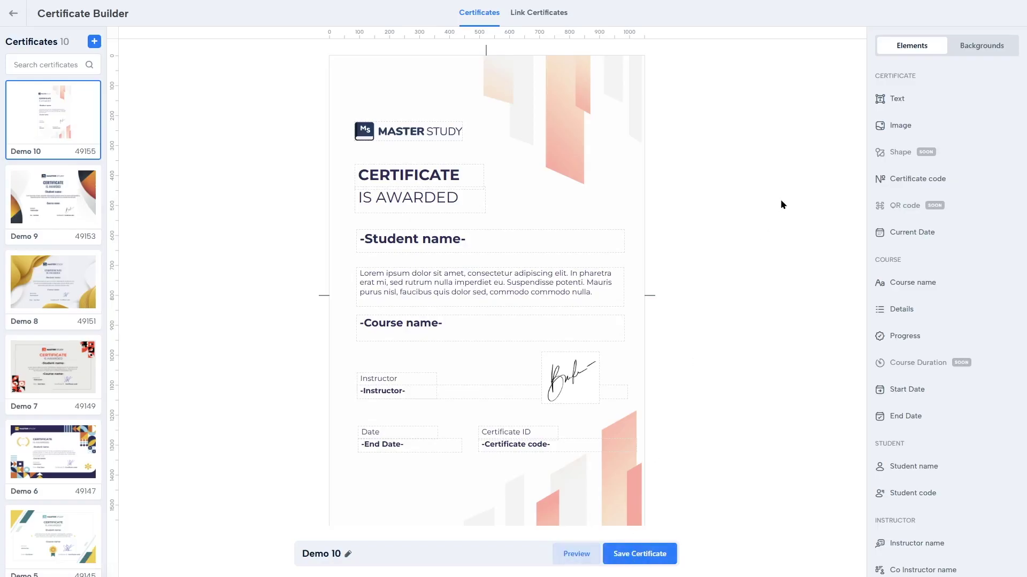
{"action": "mouse_move", "coordinate": [886, 101]}
{"action": "left_click", "coordinate": [975, 52]}
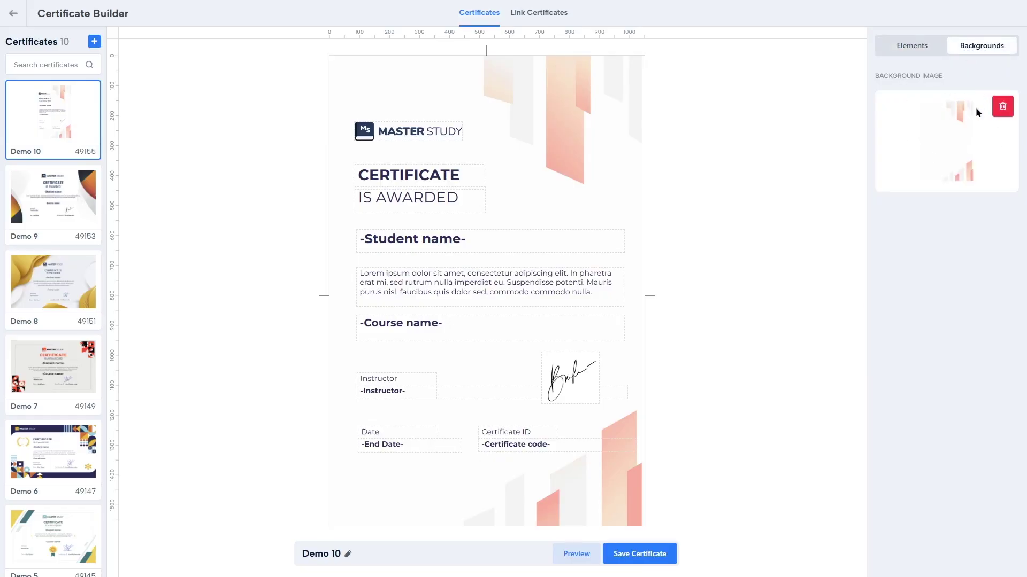
{"action": "mouse_move", "coordinate": [974, 115]}
{"action": "left_click", "coordinate": [896, 50]}
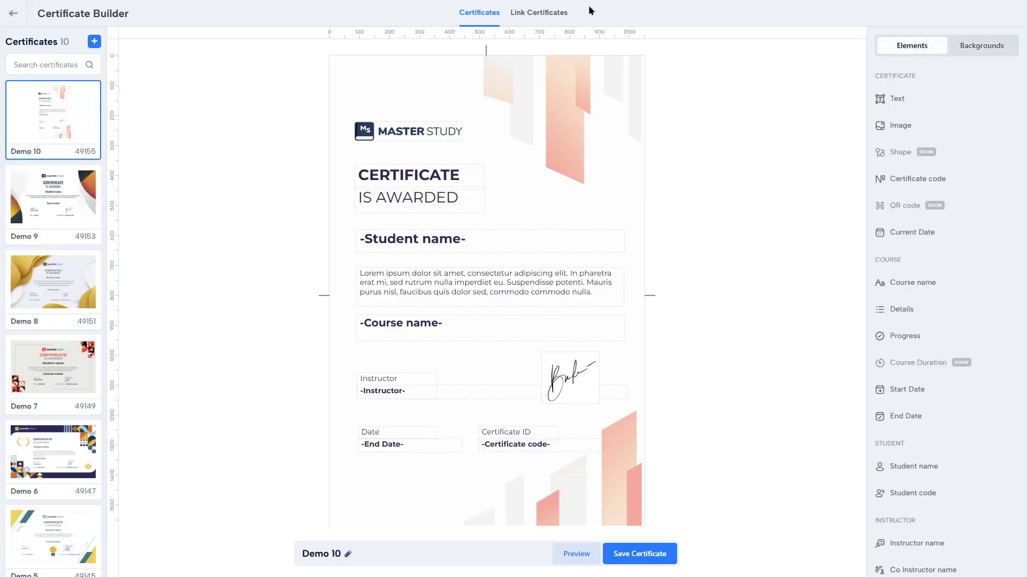
{"action": "left_click", "coordinate": [557, 17]}
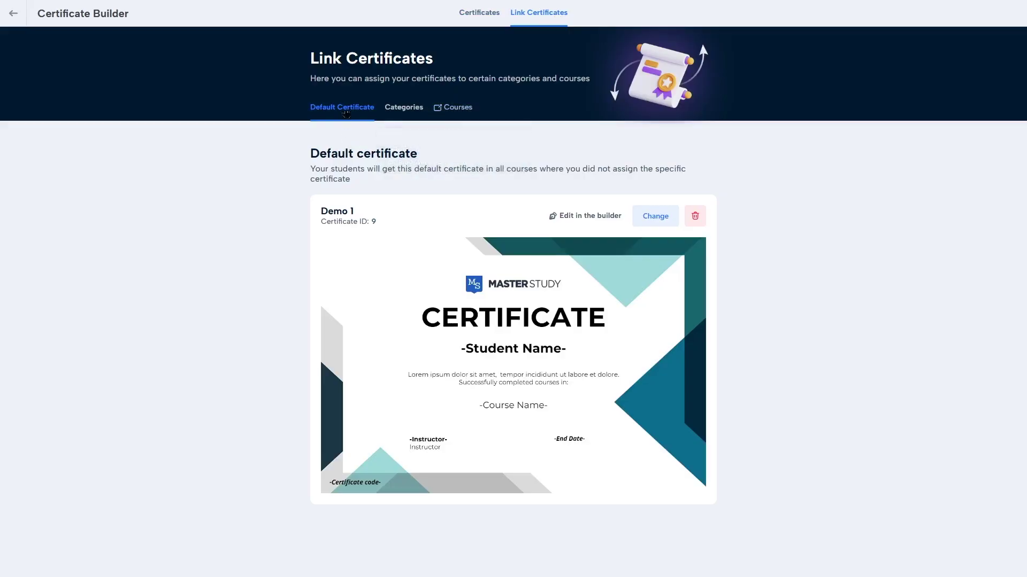
{"action": "left_click", "coordinate": [399, 110]}
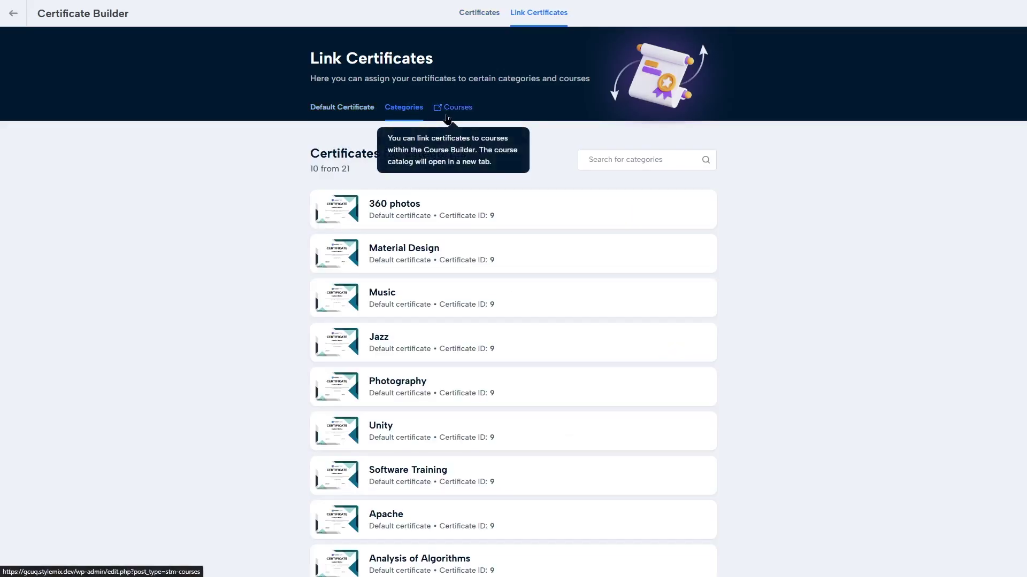
{"action": "left_click", "coordinate": [342, 107]}
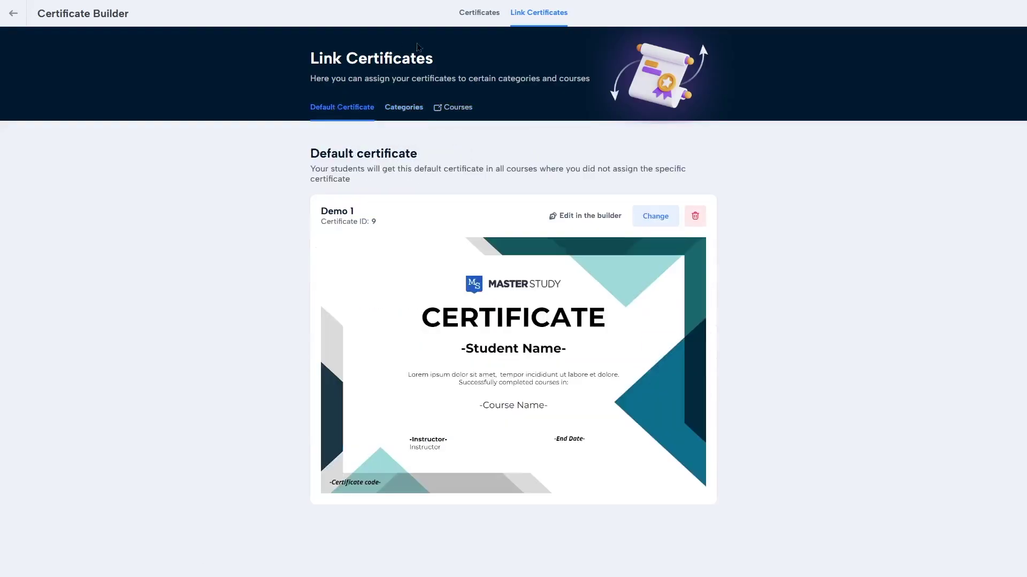
{"action": "left_click", "coordinate": [461, 22]}
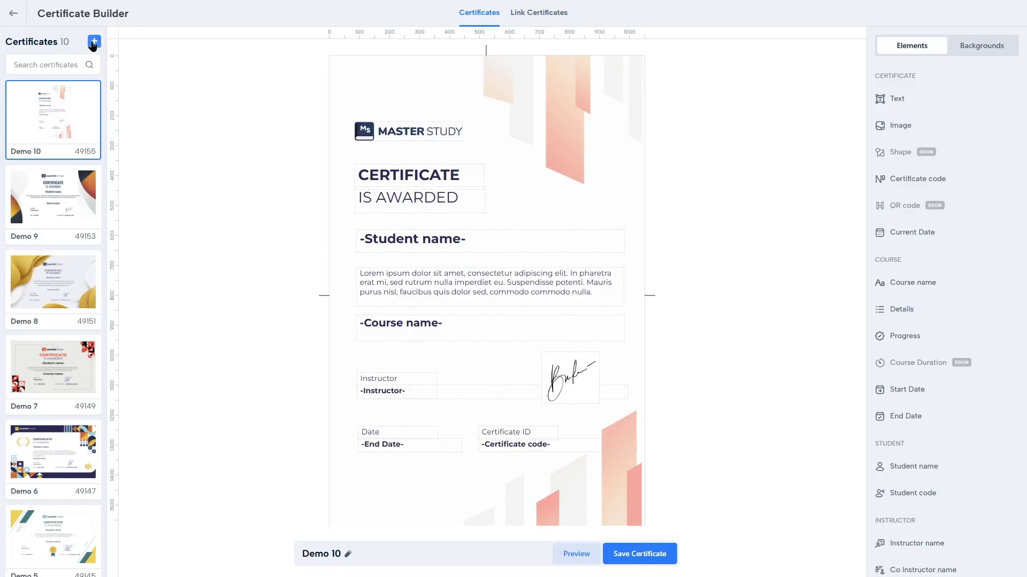
- Add a new horizontal certificate and name it 'Engine Creating on Unity from PRO'
{"action": "left_click", "coordinate": [93, 43]}
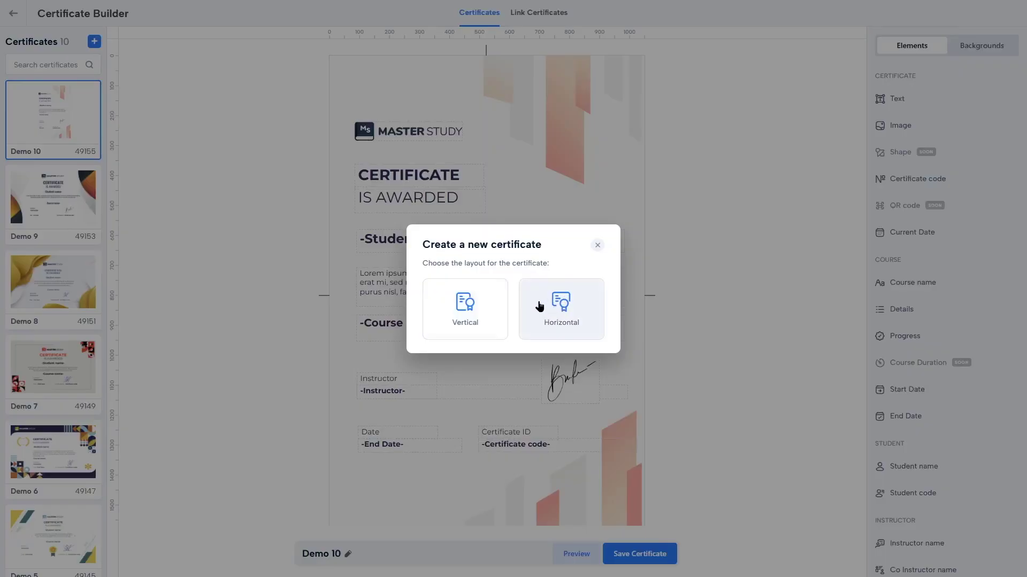
{"action": "left_click", "coordinate": [571, 308]}
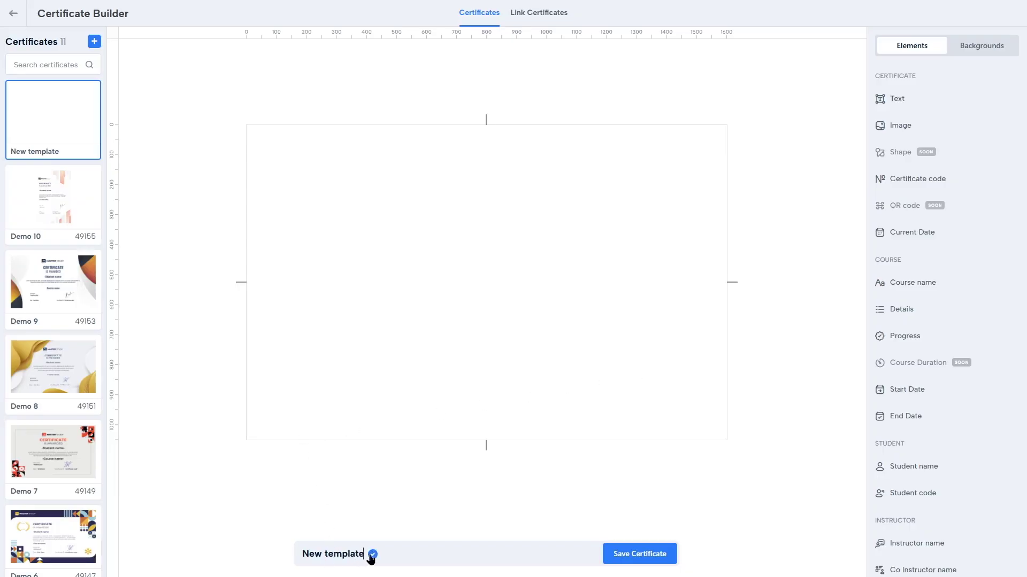
{"action": "left_click", "coordinate": [371, 555]}
{"action": "key", "text": "ctrl+a"}
{"action": "type", "text": "Engine Creating on Unity from PRO"}
{"action": "key", "text": "Return"}
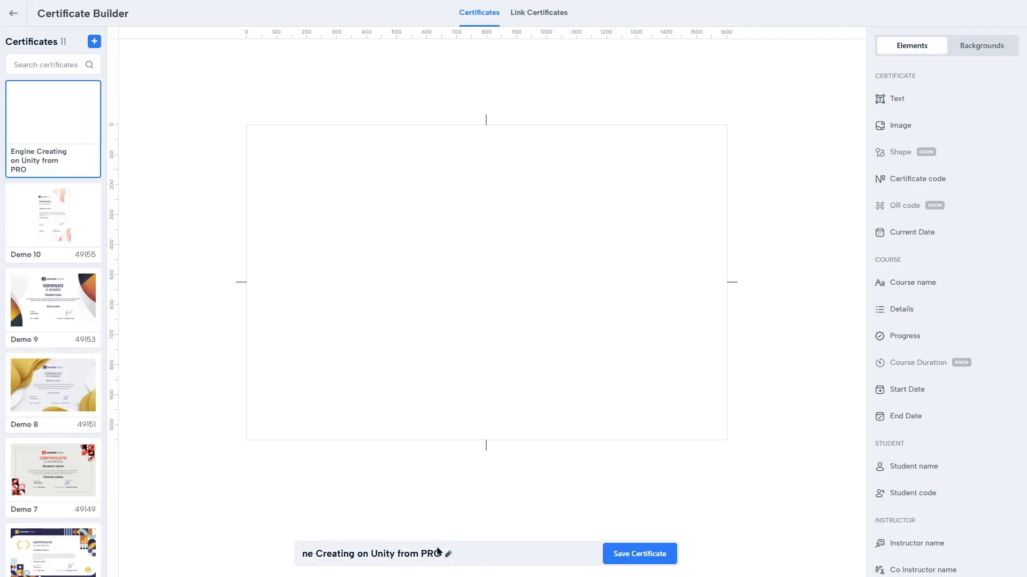
- Shorten the certificate name by trimming the trailing 'PRO', then open Backgrounds
{"action": "left_click", "coordinate": [353, 556]}
{"action": "key", "text": "End"}
{"action": "key", "text": "BackSpace"}
{"action": "key", "text": "BackSpace"}
{"action": "key", "text": "BackSpace"}
{"action": "key", "text": "BackSpace"}
{"action": "left_click", "coordinate": [447, 555]}
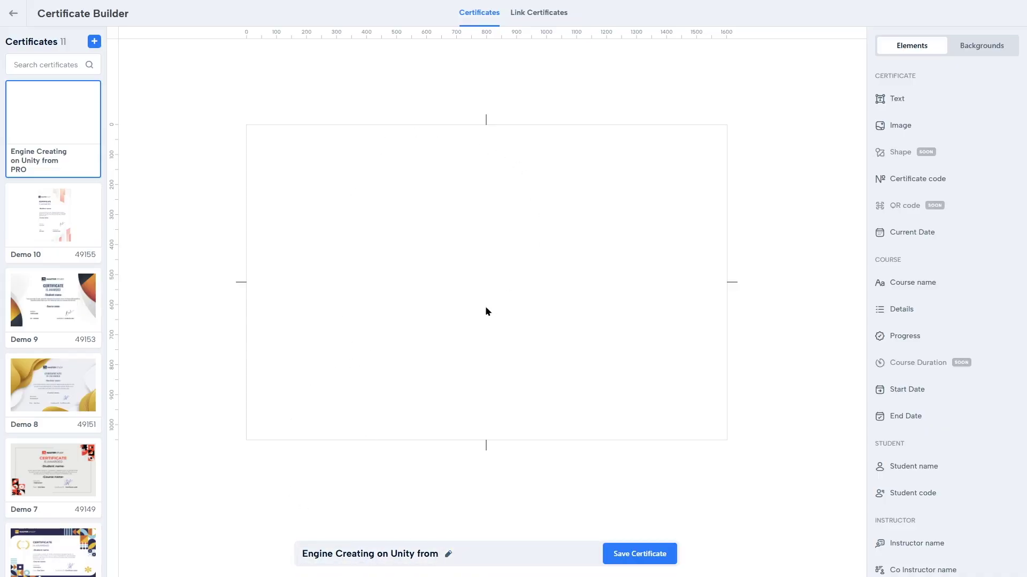
{"action": "left_click", "coordinate": [980, 46]}
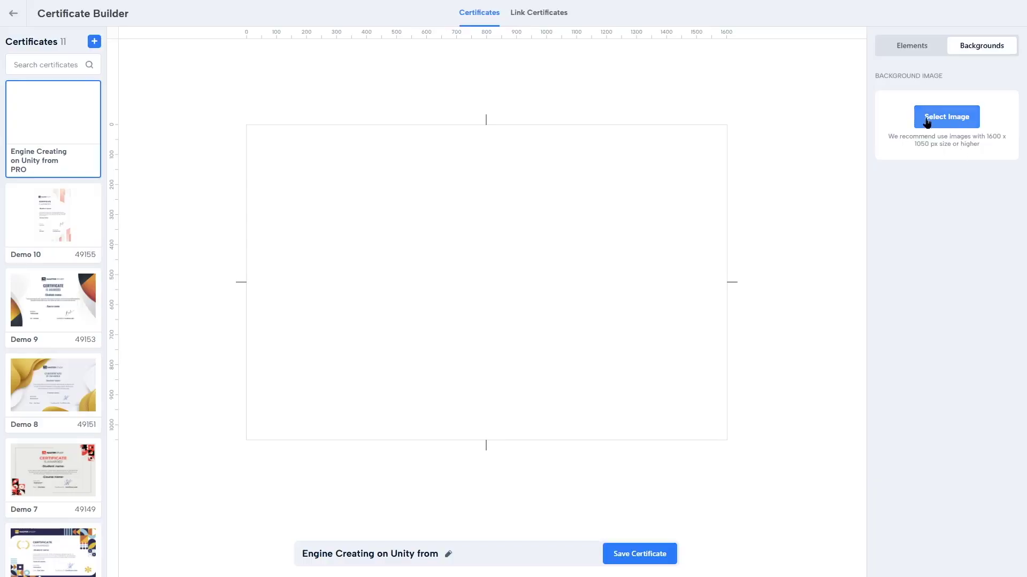
- Attach the gold wave demo-8.jpg image as the certificate background and show the Elements list
{"action": "left_click", "coordinate": [944, 126]}
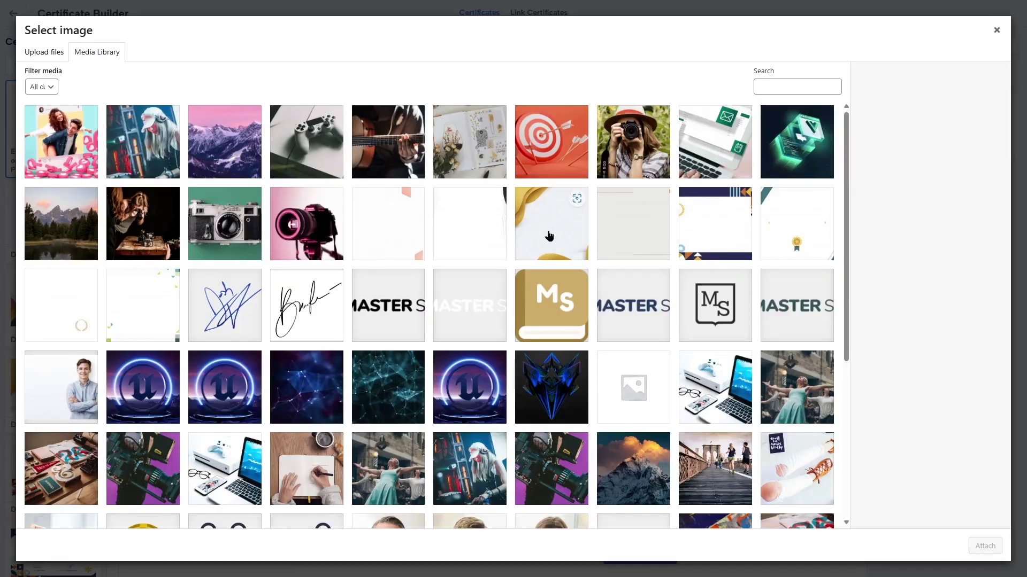
{"action": "scroll", "coordinate": [549, 236], "scroll_direction": "down", "scroll_amount": 5}
{"action": "scroll", "coordinate": [554, 305], "scroll_direction": "up", "scroll_amount": 4}
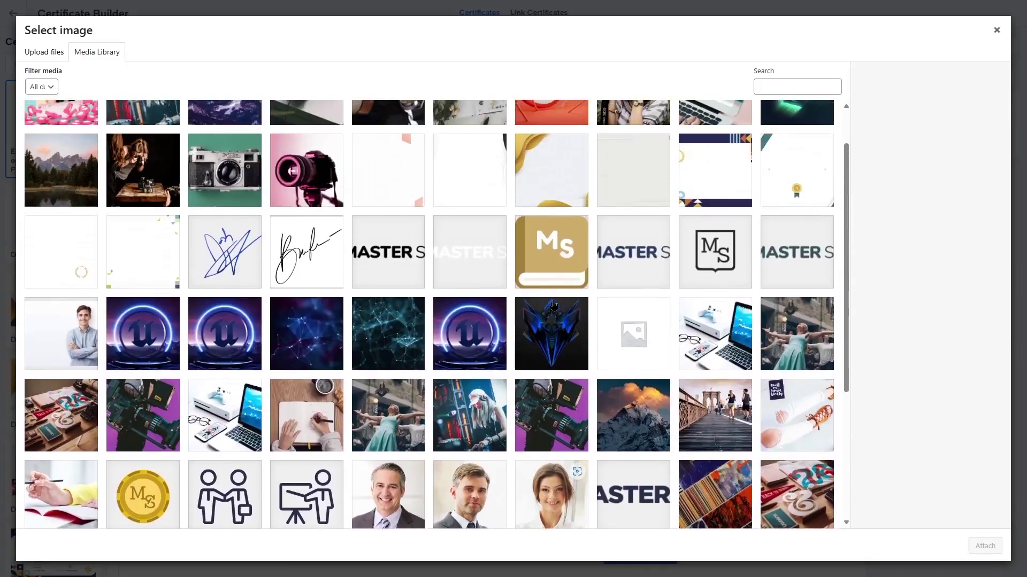
{"action": "scroll", "coordinate": [554, 305], "scroll_direction": "up", "scroll_amount": 1}
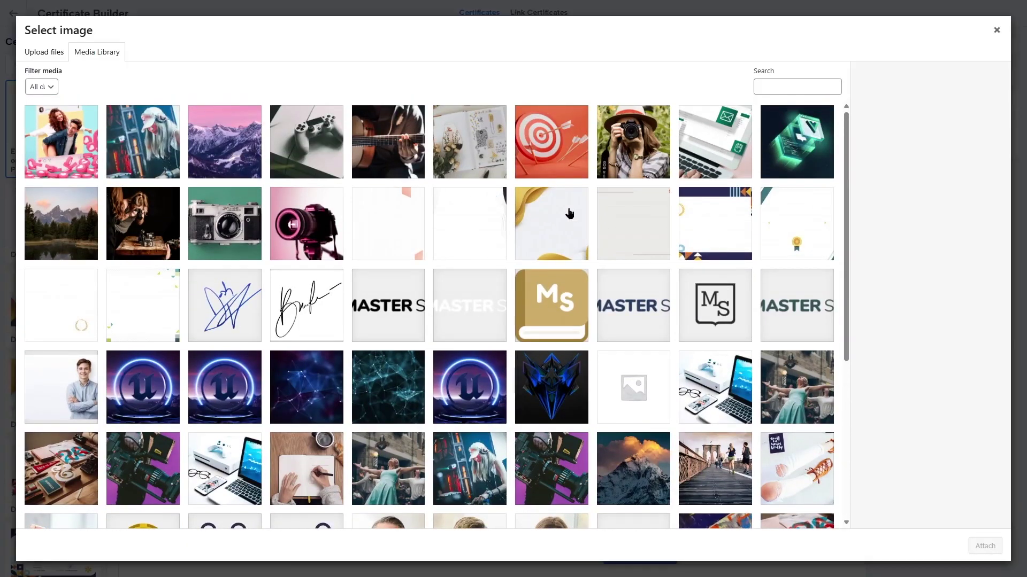
{"action": "left_click", "coordinate": [541, 224]}
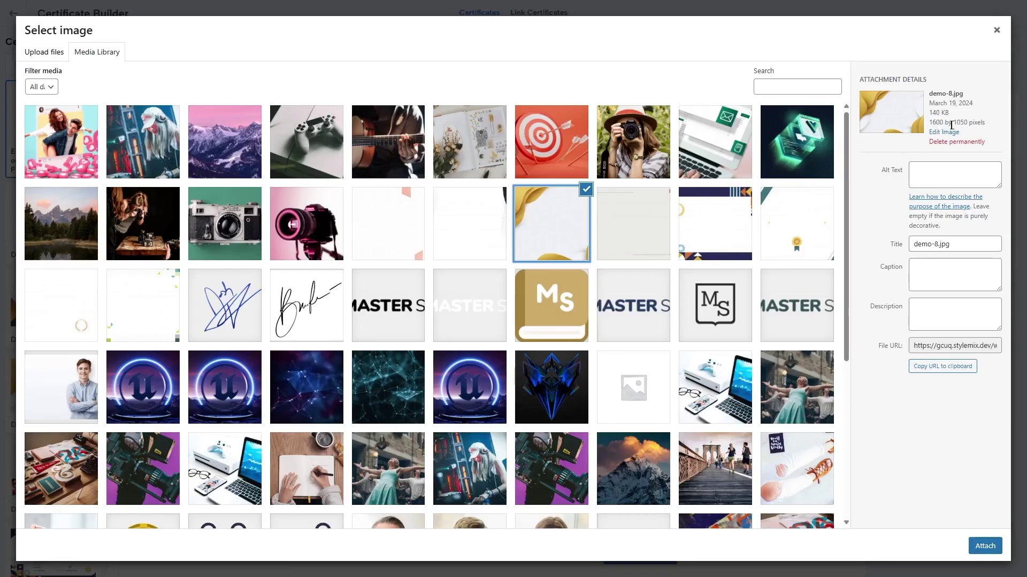
{"action": "left_click", "coordinate": [984, 546]}
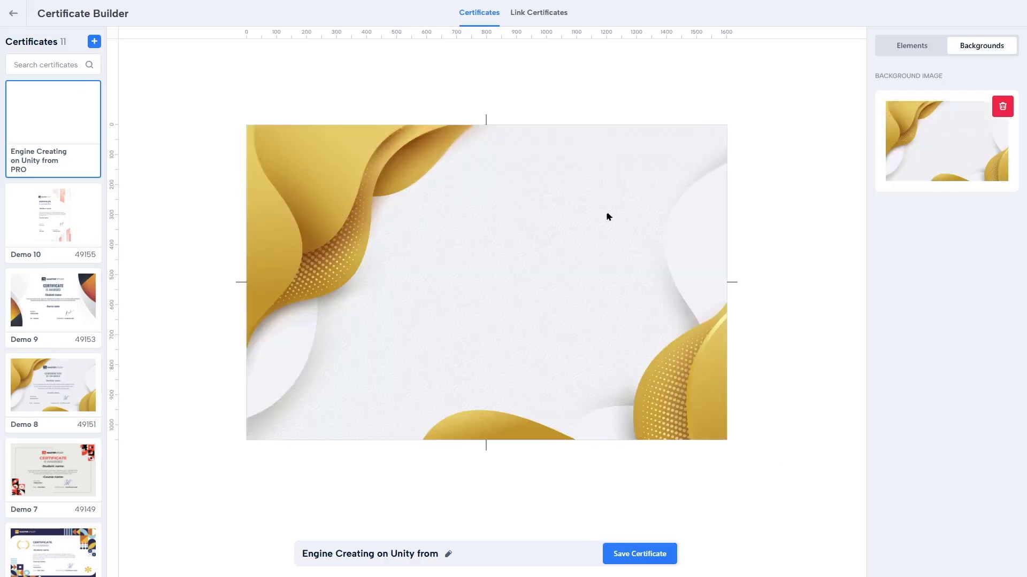
{"action": "left_click", "coordinate": [918, 44]}
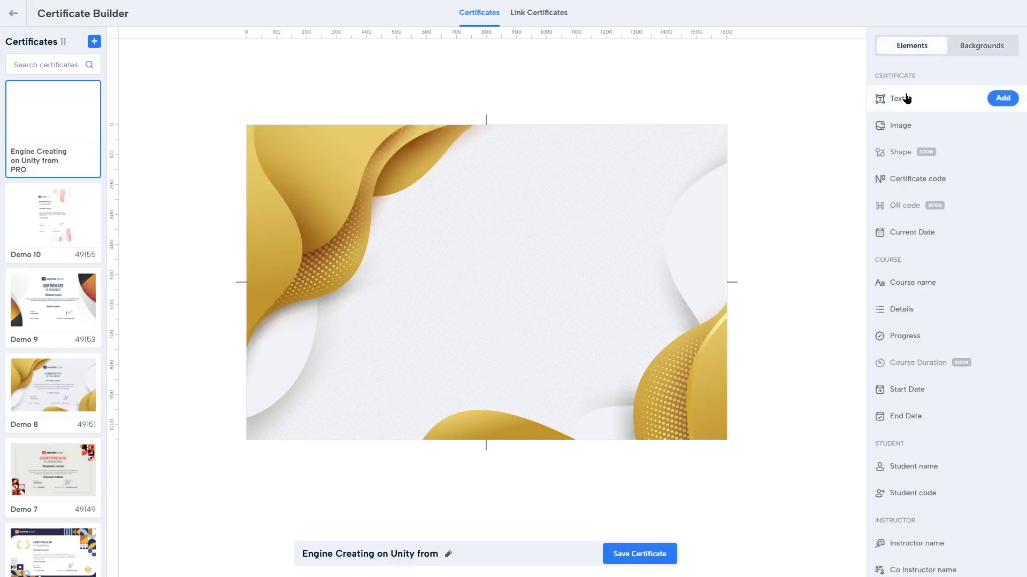
- Add an Image element showing the orange MasterStudy logo, logo-orange.png
{"action": "mouse_move", "coordinate": [917, 126]}
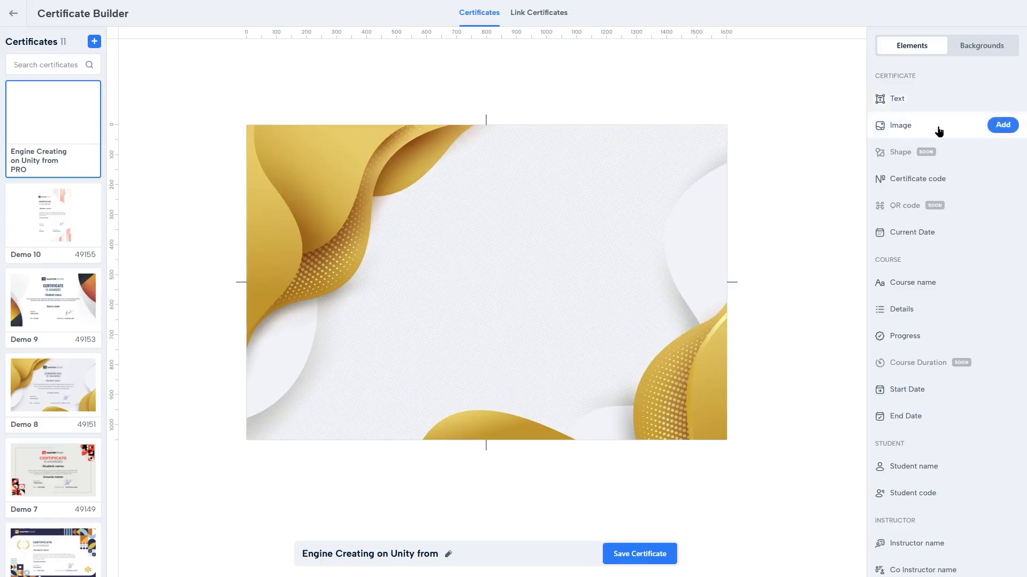
{"action": "left_click", "coordinate": [1002, 129]}
{"action": "left_click_drag", "start_coordinate": [464, 147], "coordinate": [471, 195]}
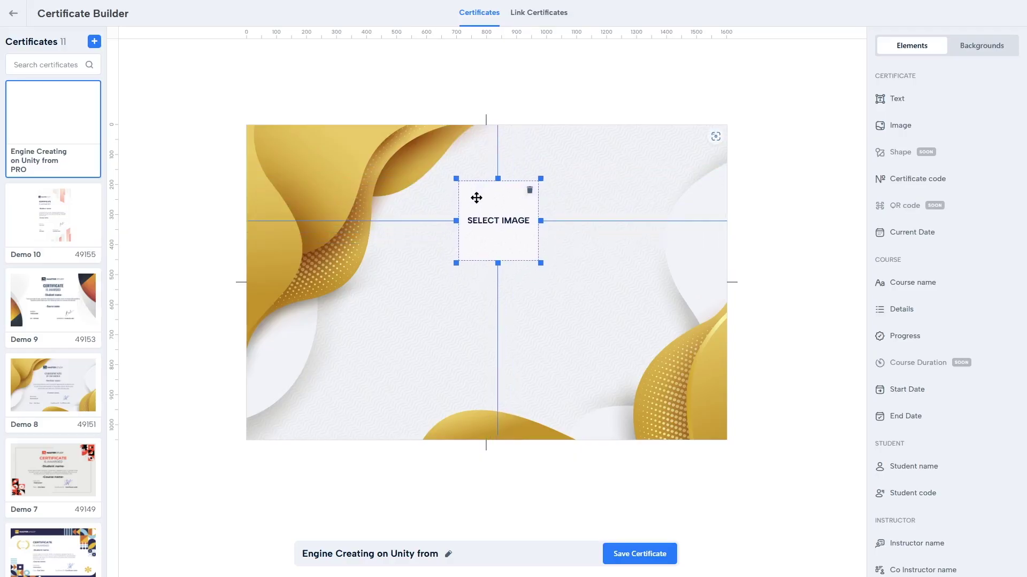
{"action": "left_click", "coordinate": [509, 223]}
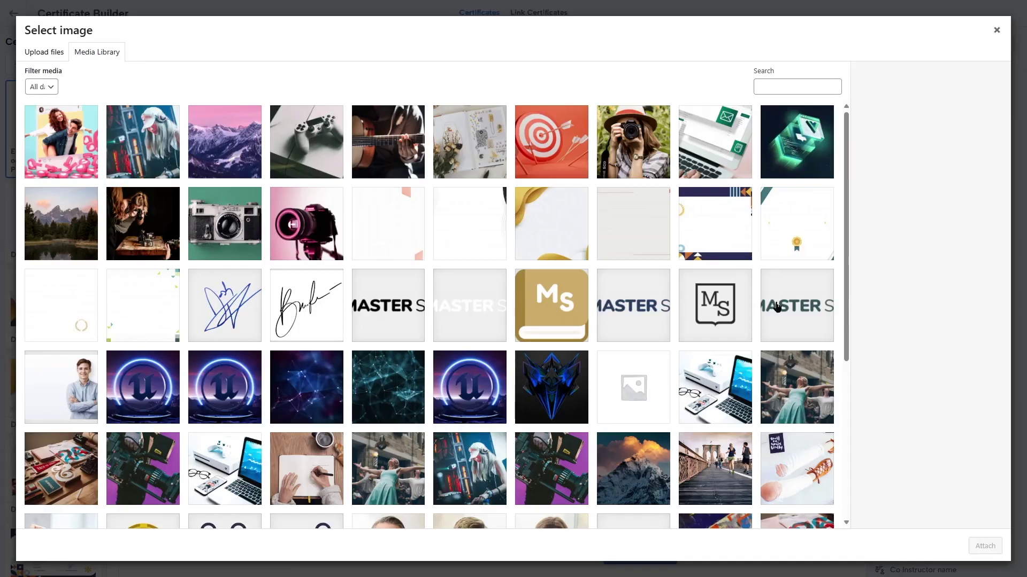
{"action": "left_click", "coordinate": [777, 307]}
{"action": "left_click", "coordinate": [655, 307]}
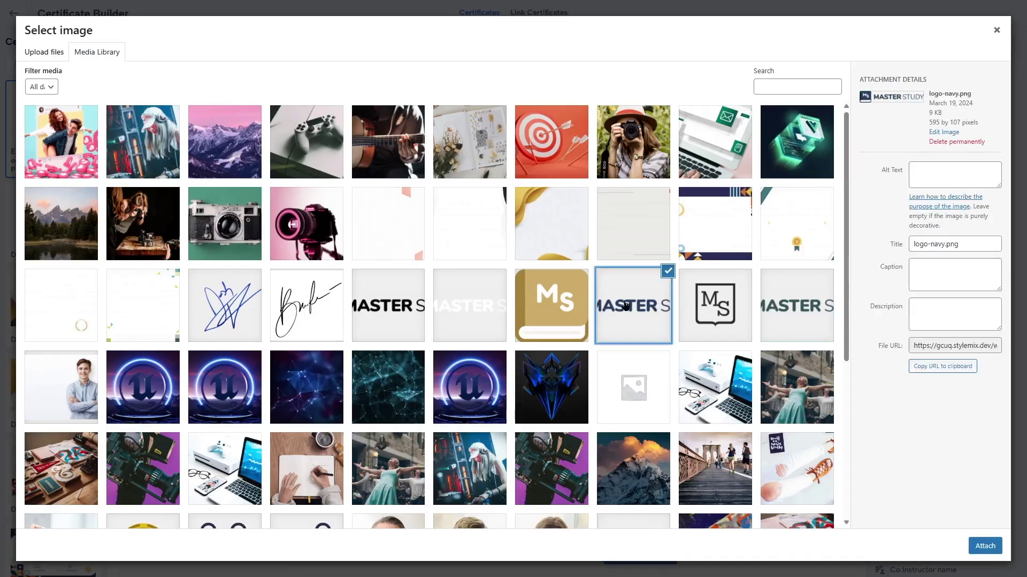
{"action": "left_click", "coordinate": [442, 316]}
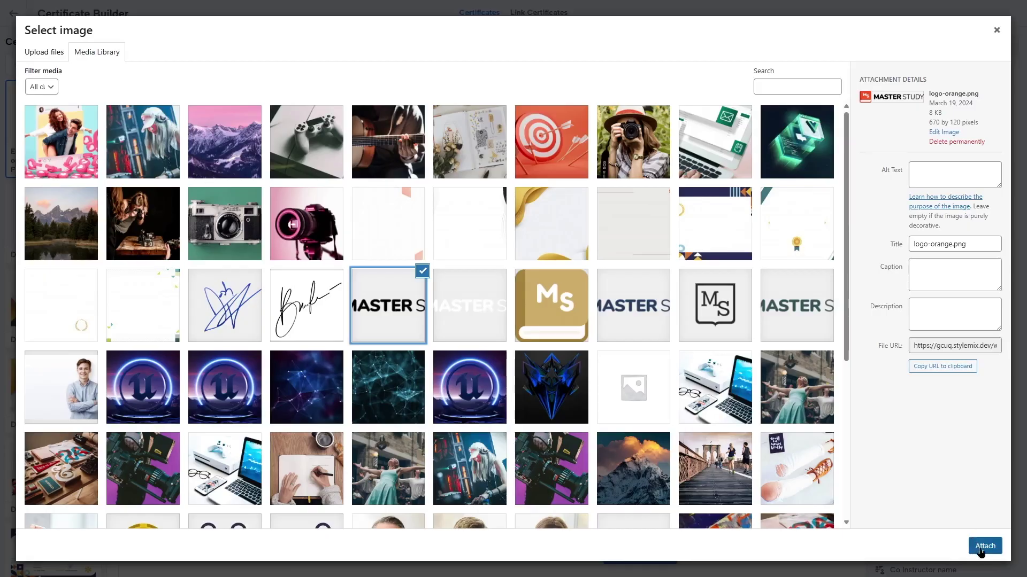
{"action": "left_click", "coordinate": [985, 546]}
- Shrink the logo and position it in the certificate's top-right corner
{"action": "left_click", "coordinate": [494, 219]}
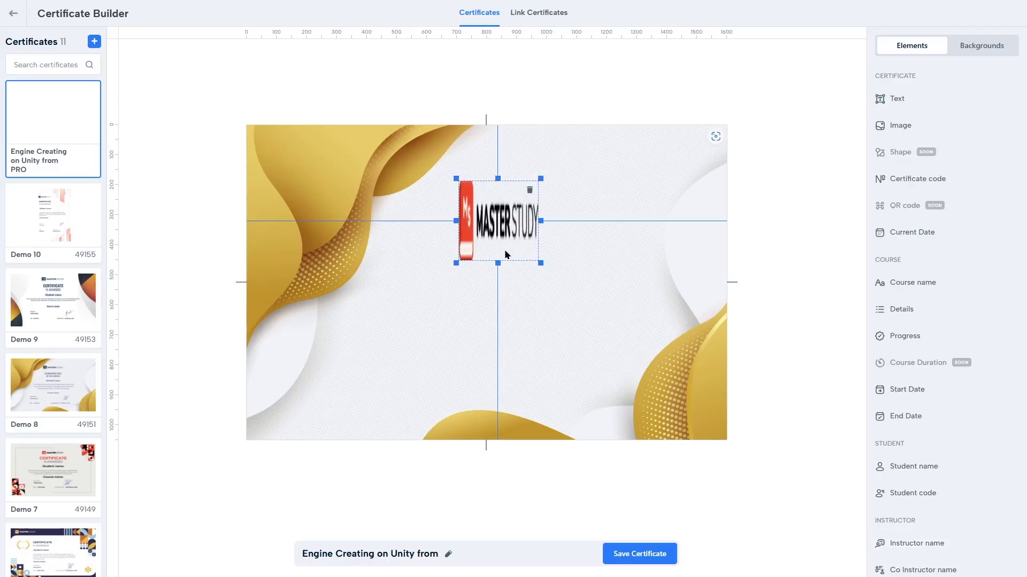
{"action": "left_click_drag", "start_coordinate": [498, 262], "coordinate": [660, 147]}
{"action": "left_click", "coordinate": [813, 170]}
{"action": "left_click", "coordinate": [762, 184]}
{"action": "left_click", "coordinate": [698, 143]}
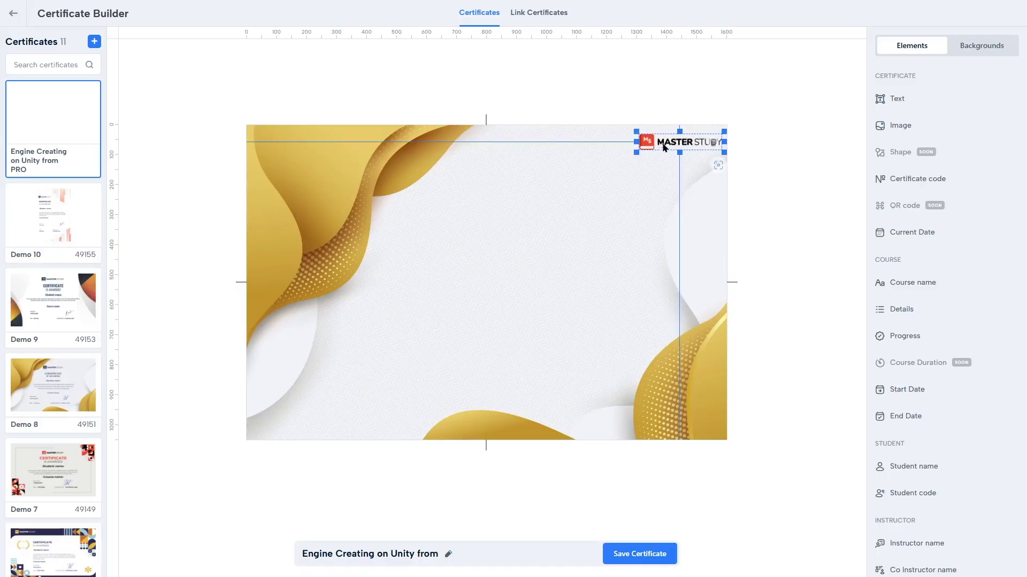
{"action": "left_click", "coordinate": [838, 144]}
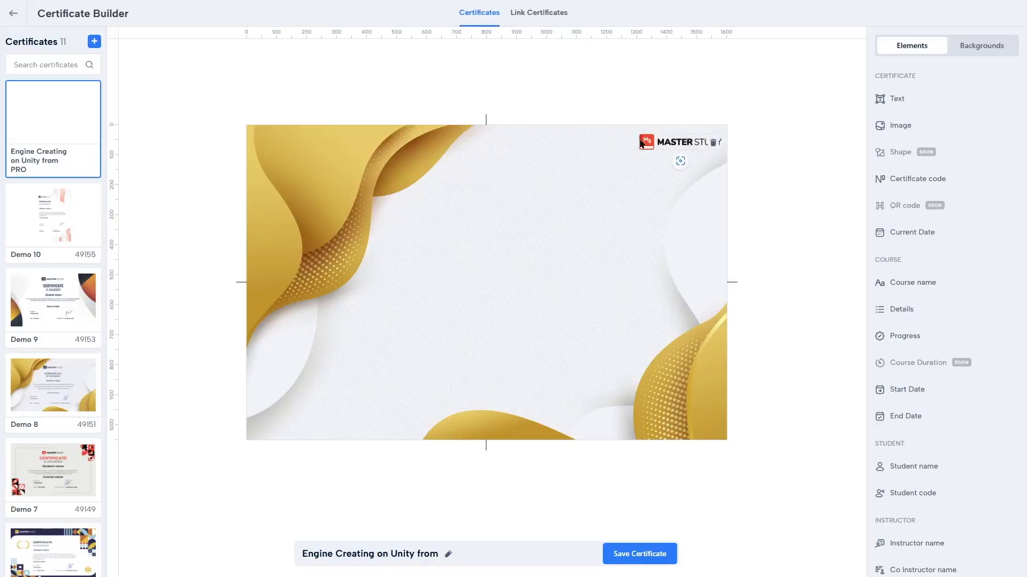
- Add a Text element with the heading wording, upright, centre-aligned, at 40px
{"action": "left_click", "coordinate": [897, 101]}
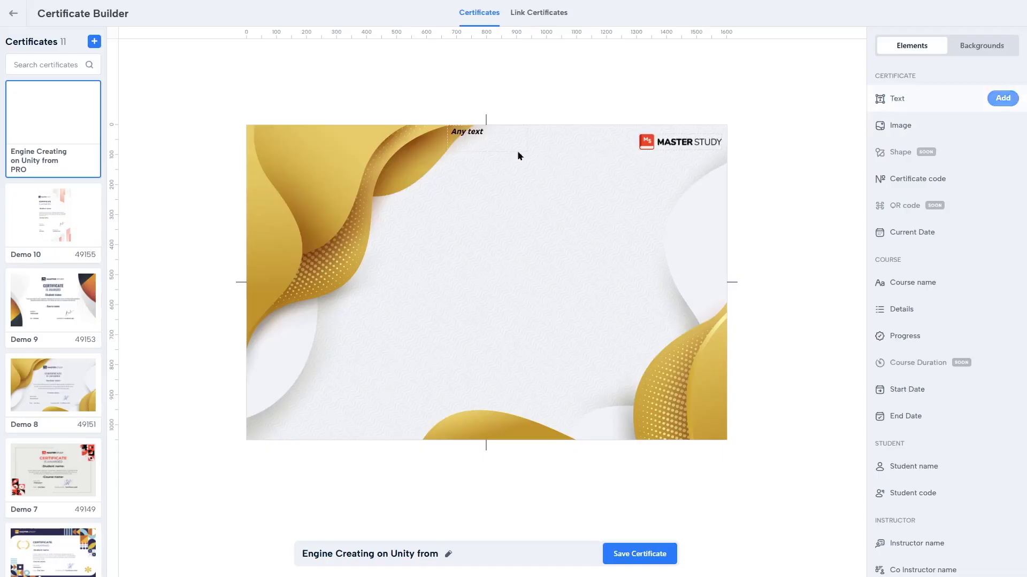
{"action": "left_click_drag", "start_coordinate": [468, 133], "coordinate": [466, 182]}
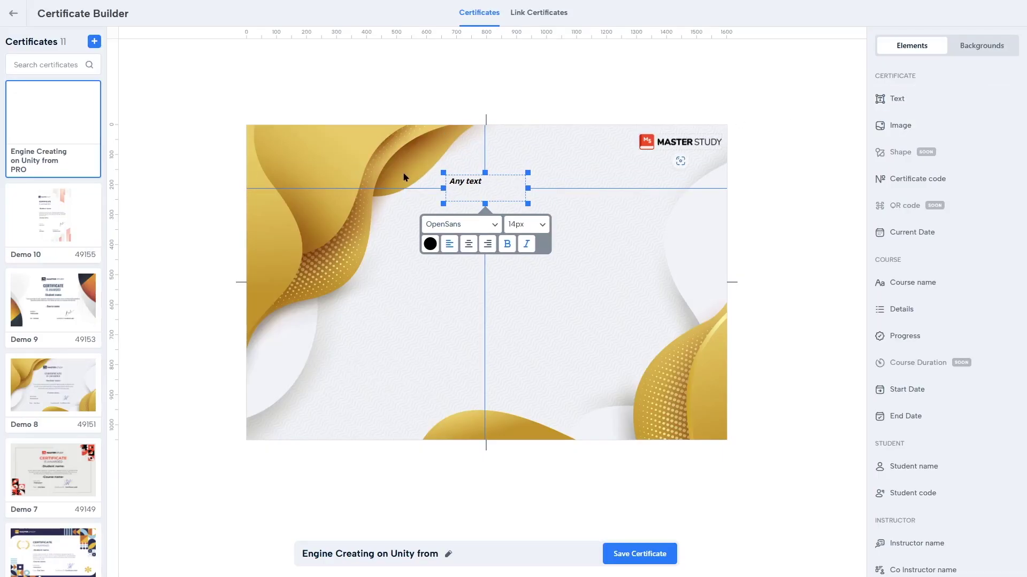
{"action": "key", "text": "ctrl+a"}
{"action": "key", "text": "ctrl+v"}
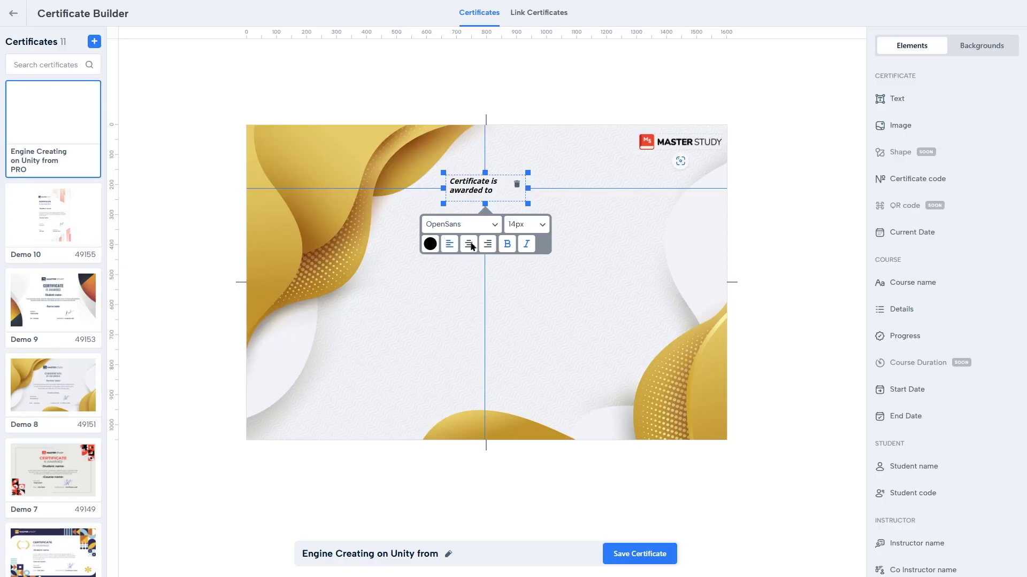
{"action": "left_click", "coordinate": [526, 248]}
{"action": "left_click", "coordinate": [468, 245]}
{"action": "left_click", "coordinate": [542, 225]}
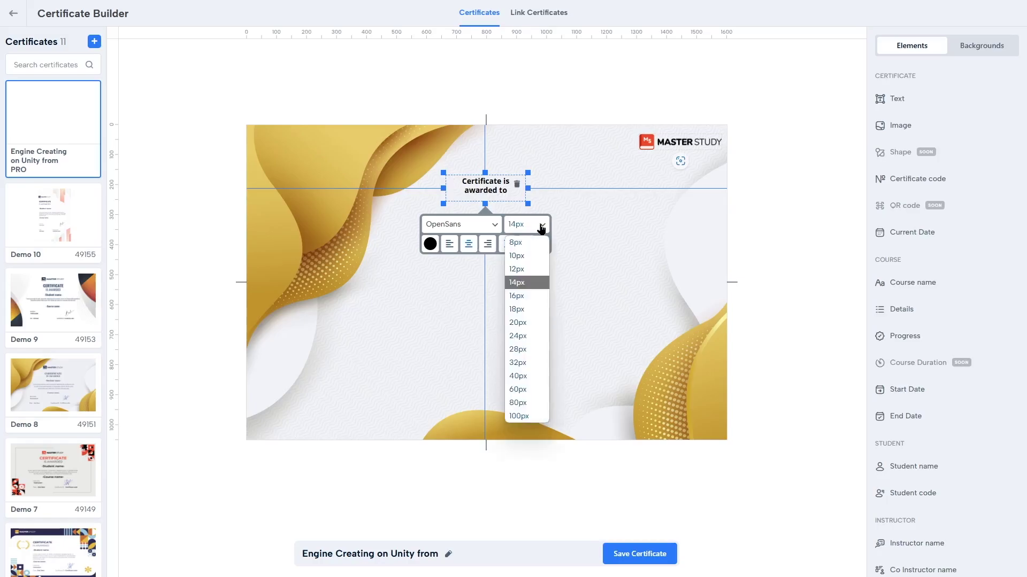
{"action": "left_click", "coordinate": [526, 379]}
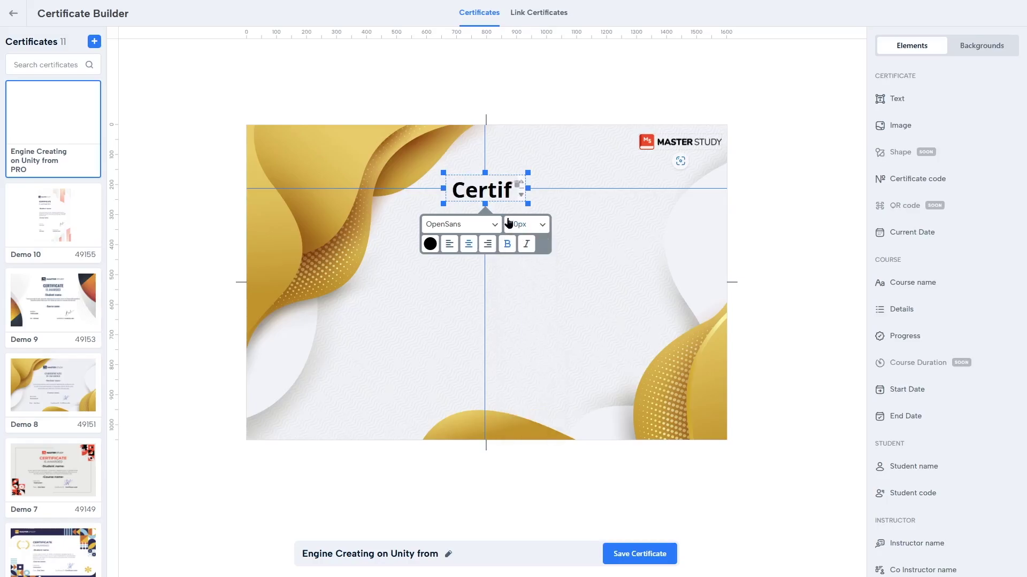
- Resize and centre the heading box, and set its font to Montserrat
{"action": "left_click_drag", "start_coordinate": [484, 202], "coordinate": [485, 288]}
{"action": "left_click_drag", "start_coordinate": [528, 230], "coordinate": [646, 230]}
{"action": "left_click_drag", "start_coordinate": [544, 285], "coordinate": [544, 234]}
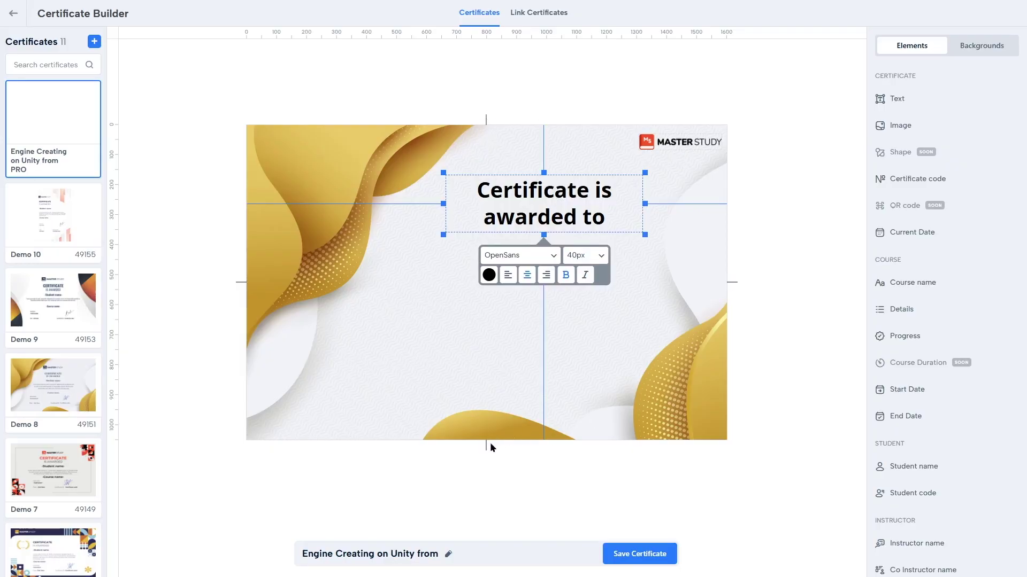
{"action": "left_click_drag", "start_coordinate": [535, 187], "coordinate": [477, 190]}
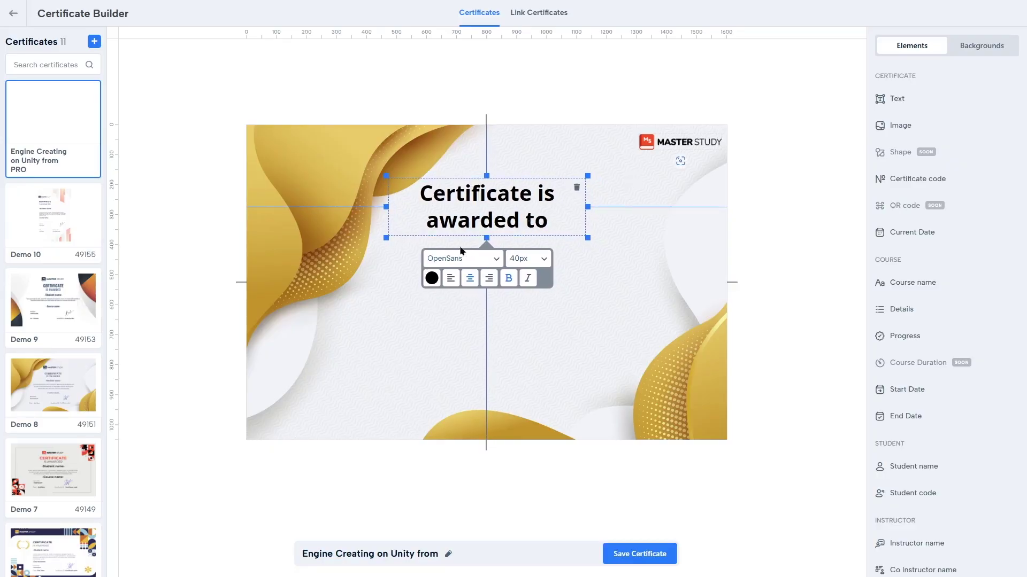
{"action": "left_click", "coordinate": [473, 260]}
{"action": "left_click", "coordinate": [469, 290]}
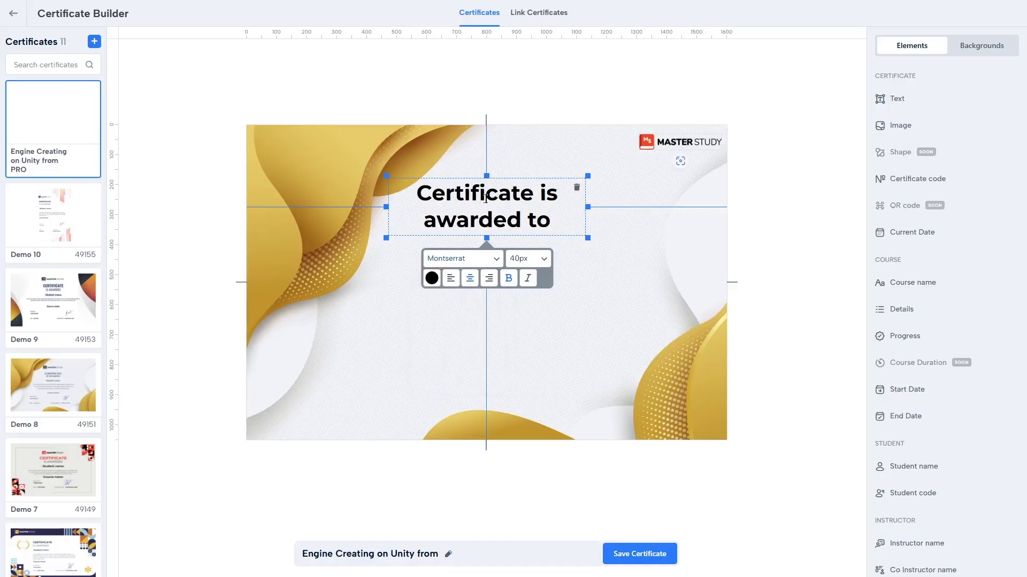
- Capitalise 'awarded' so the heading reads 'Certificate is Awarded to'
{"action": "left_click", "coordinate": [431, 216]}
{"action": "key", "text": "Delete"}
{"action": "type", "text": "A"}
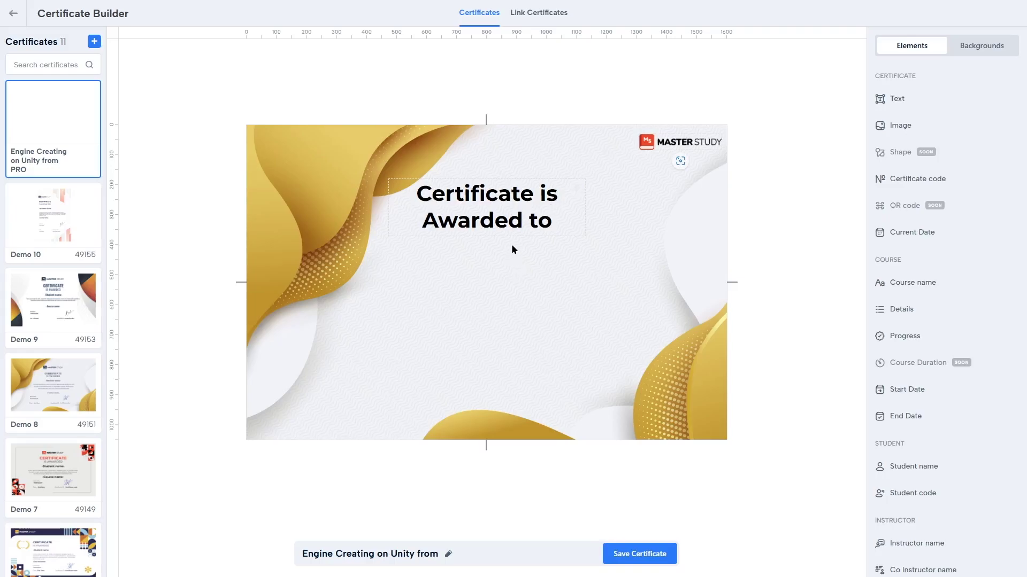
{"action": "mouse_move", "coordinate": [454, 197]}
{"action": "left_click", "coordinate": [414, 207]}
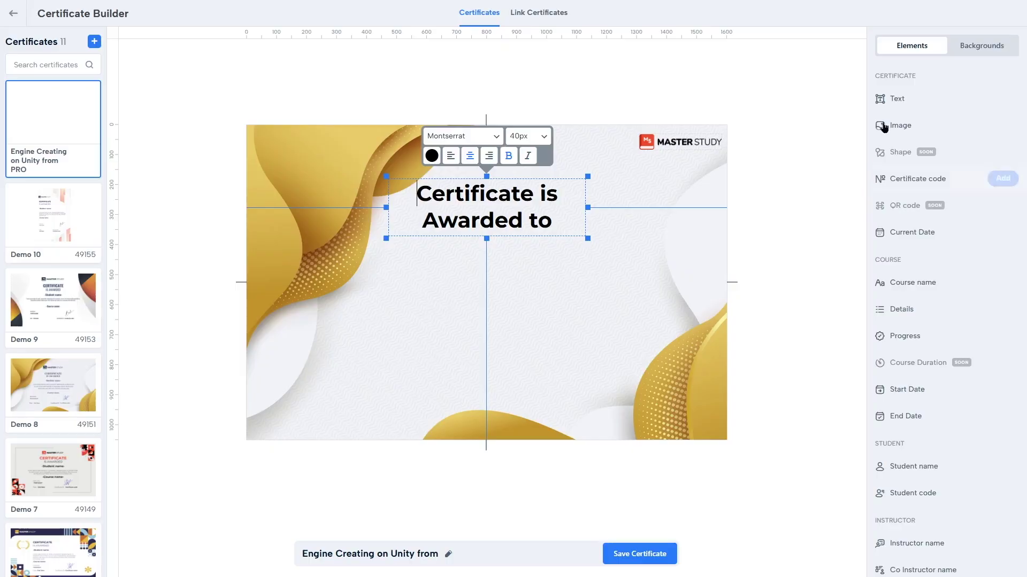
- Add the Student name field below the heading at 18px
{"action": "mouse_move", "coordinate": [910, 471]}
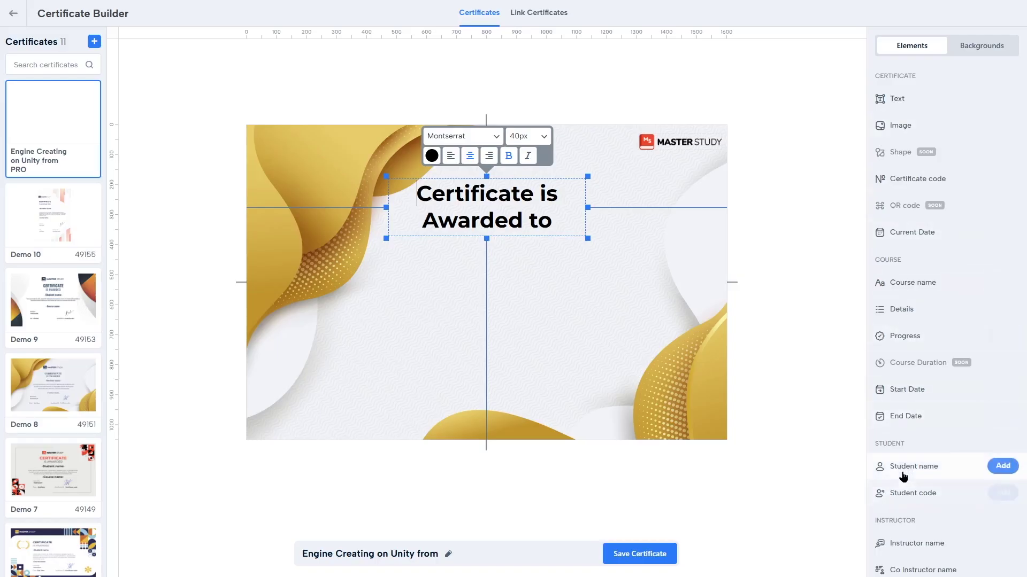
{"action": "left_click", "coordinate": [910, 473]}
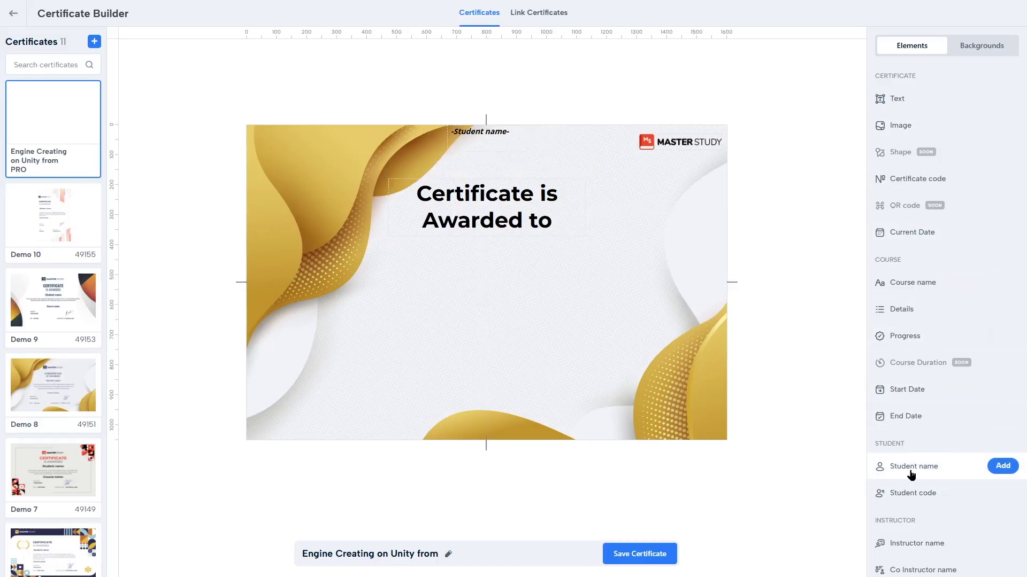
{"action": "left_click_drag", "start_coordinate": [484, 132], "coordinate": [485, 257]}
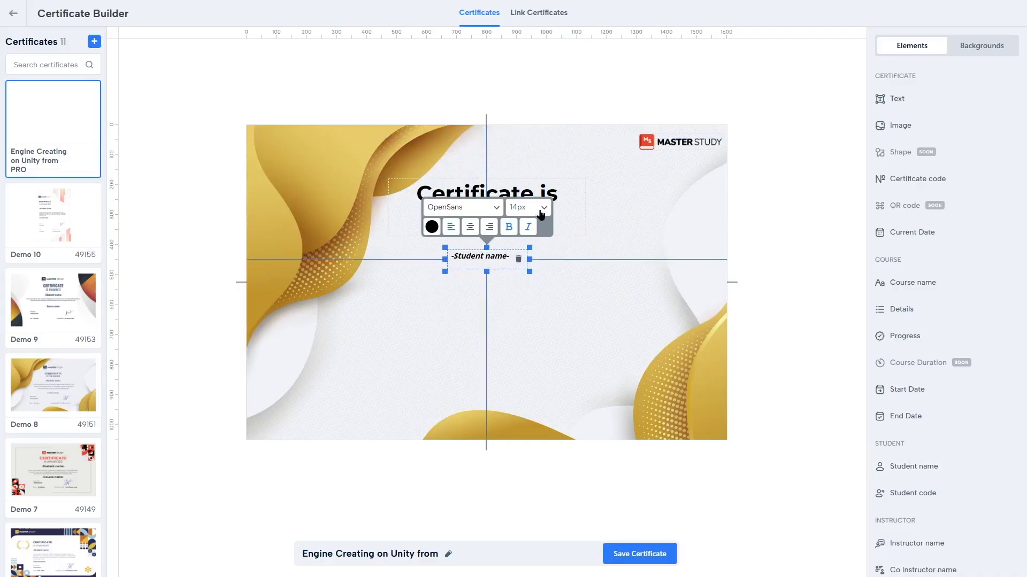
{"action": "left_click", "coordinate": [539, 208]}
{"action": "left_click", "coordinate": [527, 292]}
- Widen the Student name box onto one line, make it upright, and nudge it up
{"action": "left_click_drag", "start_coordinate": [529, 259], "coordinate": [574, 260]}
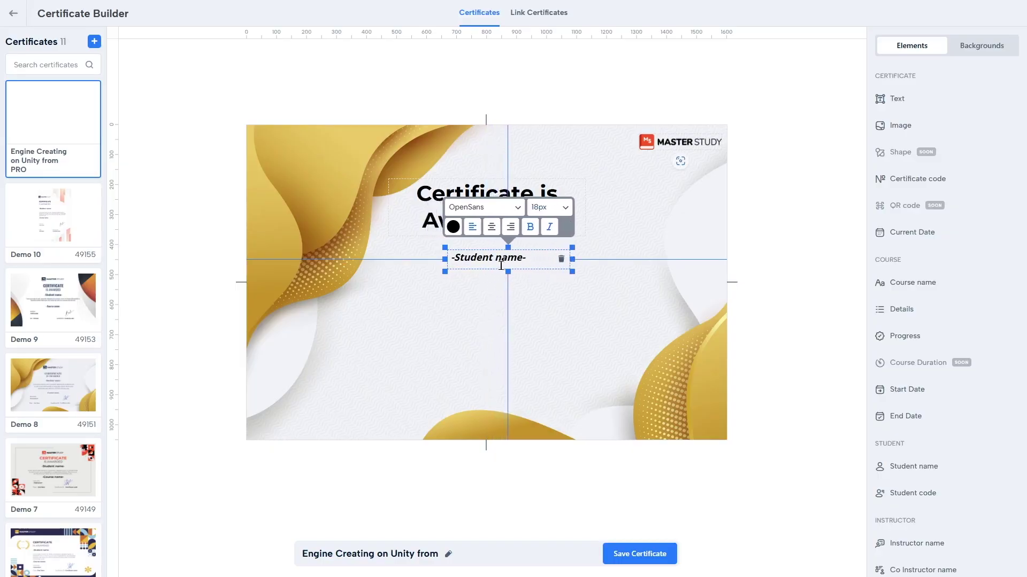
{"action": "left_click_drag", "start_coordinate": [446, 259], "coordinate": [384, 259]}
{"action": "left_click_drag", "start_coordinate": [574, 260], "coordinate": [589, 259]}
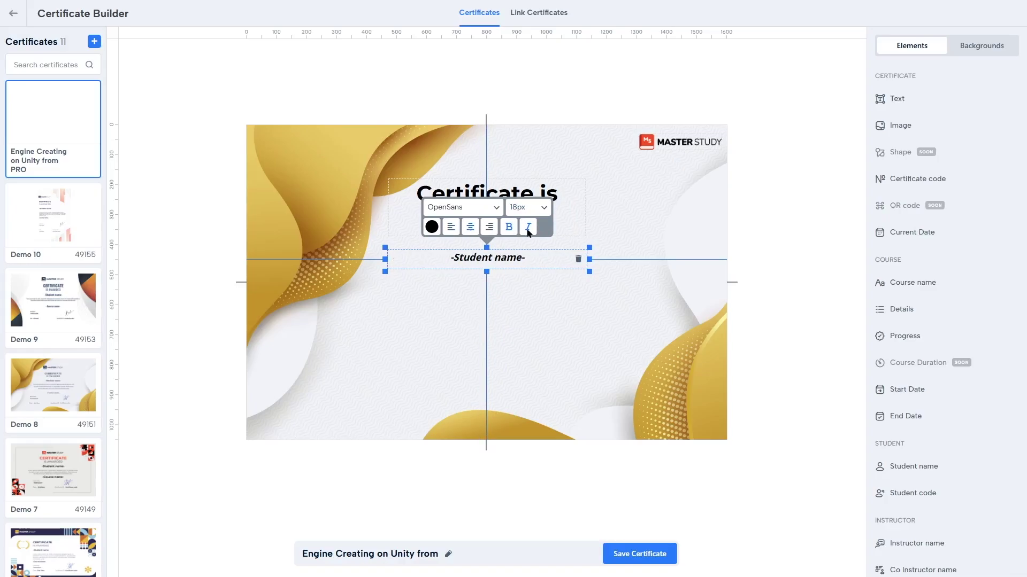
{"action": "left_click", "coordinate": [527, 228]}
{"action": "left_click", "coordinate": [689, 248]}
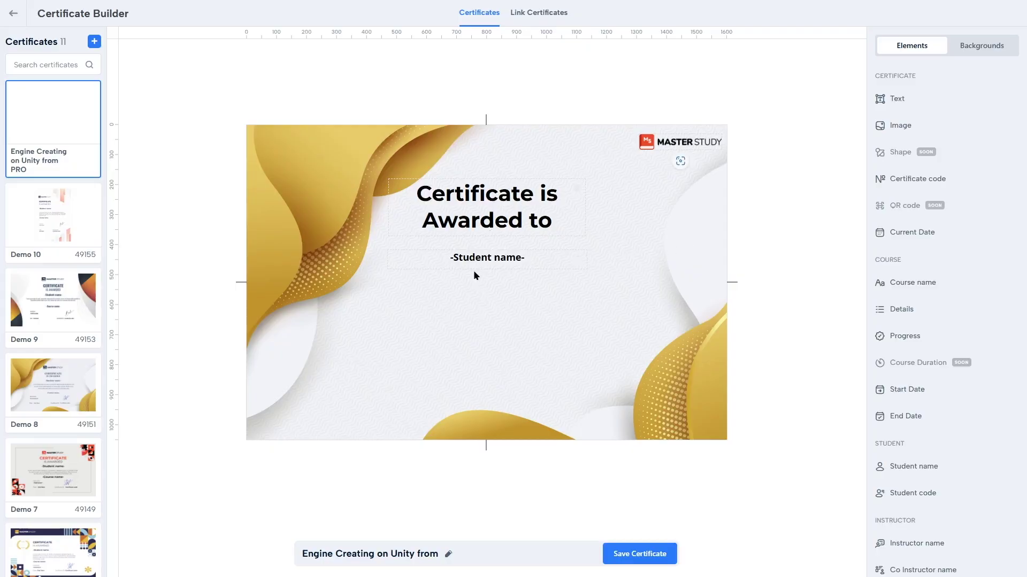
{"action": "left_click_drag", "start_coordinate": [474, 262], "coordinate": [473, 257]}
{"action": "left_click", "coordinate": [765, 305]}
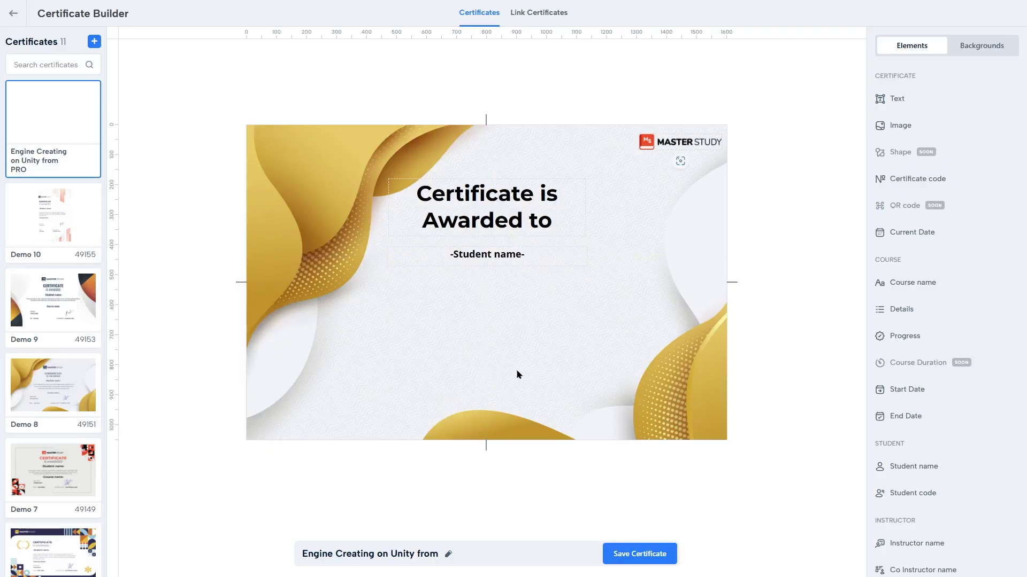
- Add a Text element below the student name containing the pasted description sentence
{"action": "left_click", "coordinate": [889, 101]}
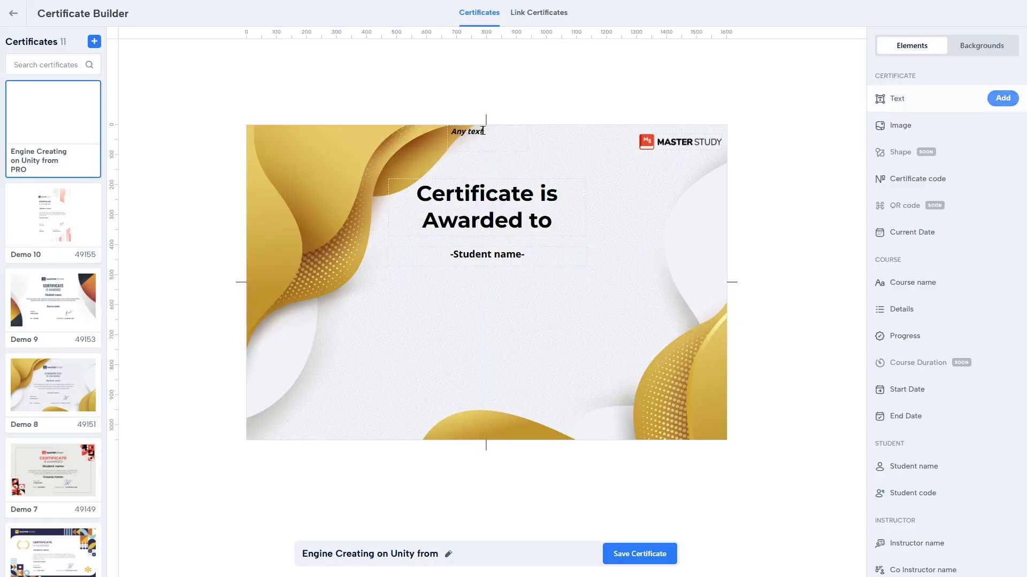
{"action": "left_click_drag", "start_coordinate": [476, 129], "coordinate": [457, 286]}
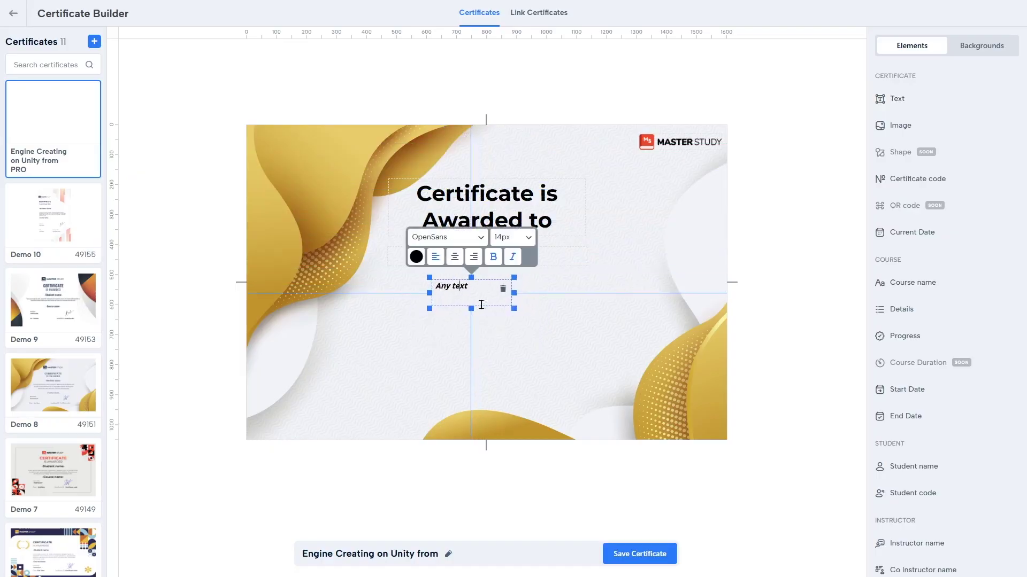
{"action": "key", "text": "ctrl+a"}
{"action": "key", "text": "ctrl+v"}
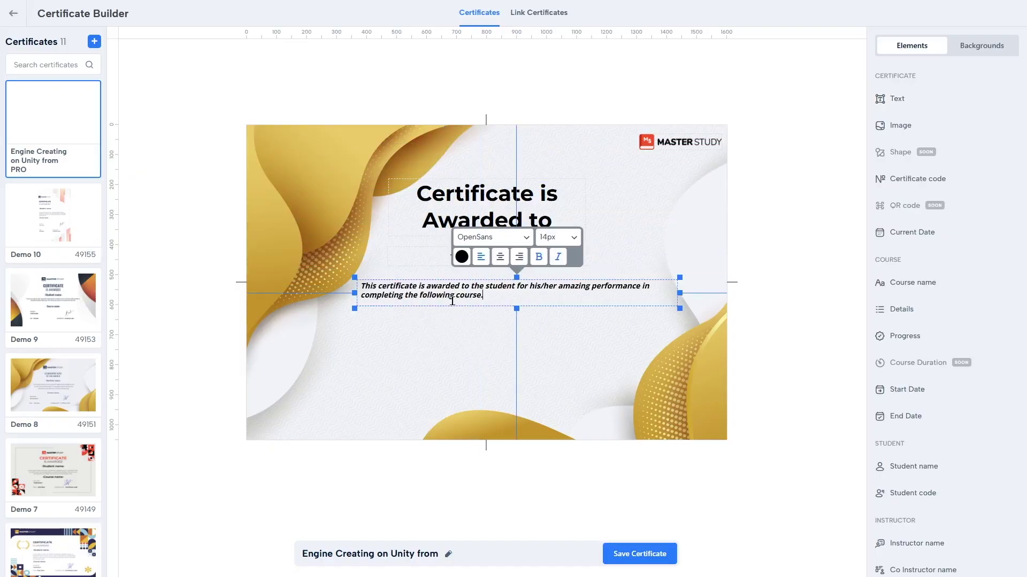
- Centre the description in Montserrat, remove bold and italic, and shift it slightly left
{"action": "left_click", "coordinate": [500, 257]}
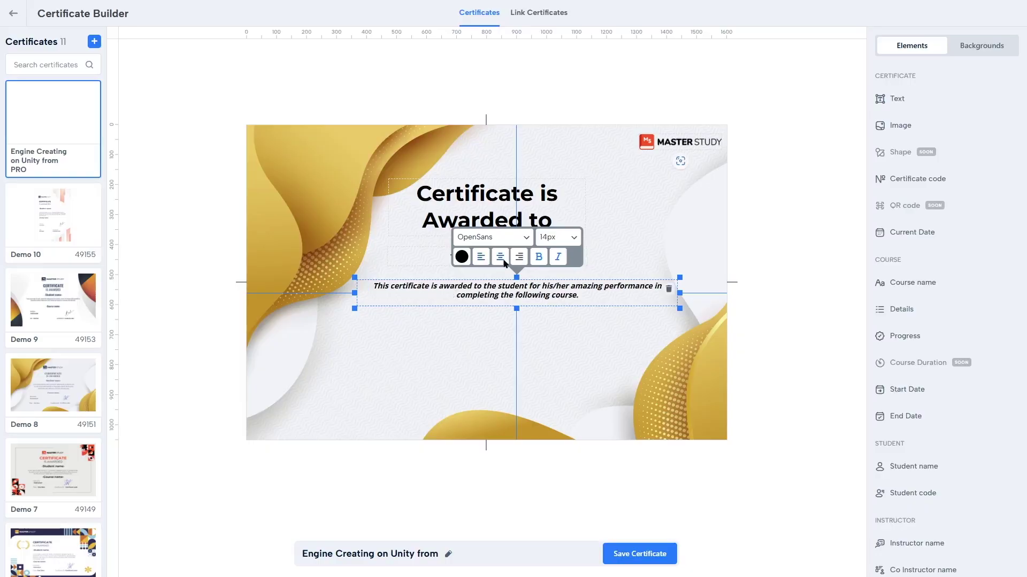
{"action": "left_click", "coordinate": [503, 238]}
{"action": "left_click", "coordinate": [499, 268]}
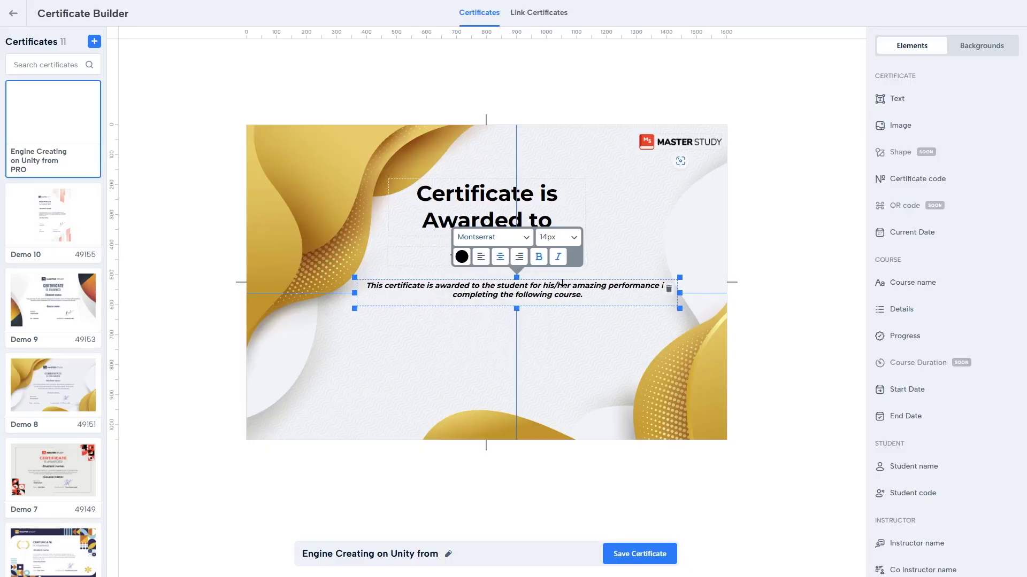
{"action": "left_click", "coordinate": [557, 259]}
{"action": "left_click", "coordinate": [538, 258]}
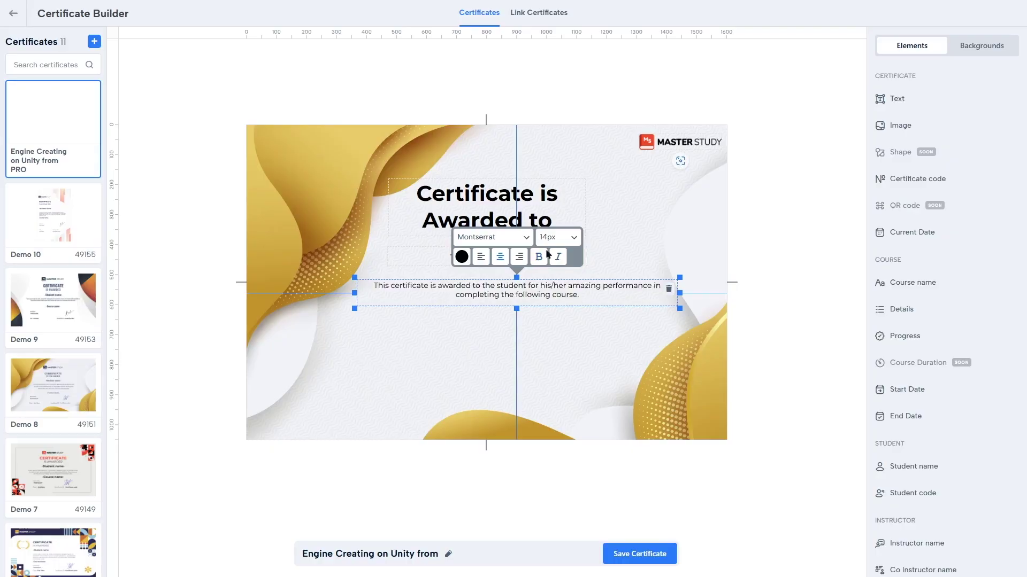
{"action": "left_click", "coordinate": [571, 332]}
{"action": "left_click_drag", "start_coordinate": [526, 290], "coordinate": [502, 291]}
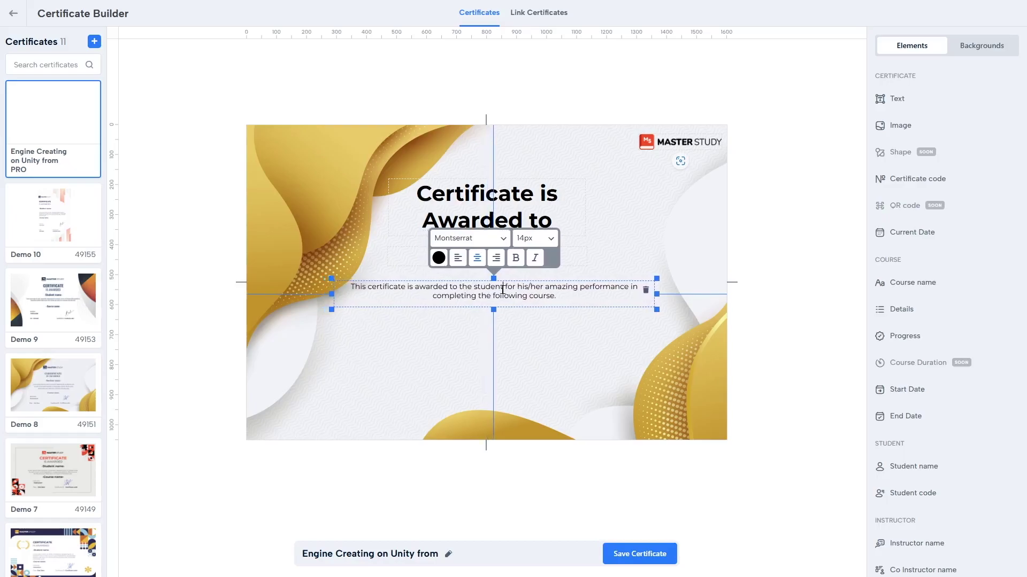
{"action": "left_click", "coordinate": [718, 335]}
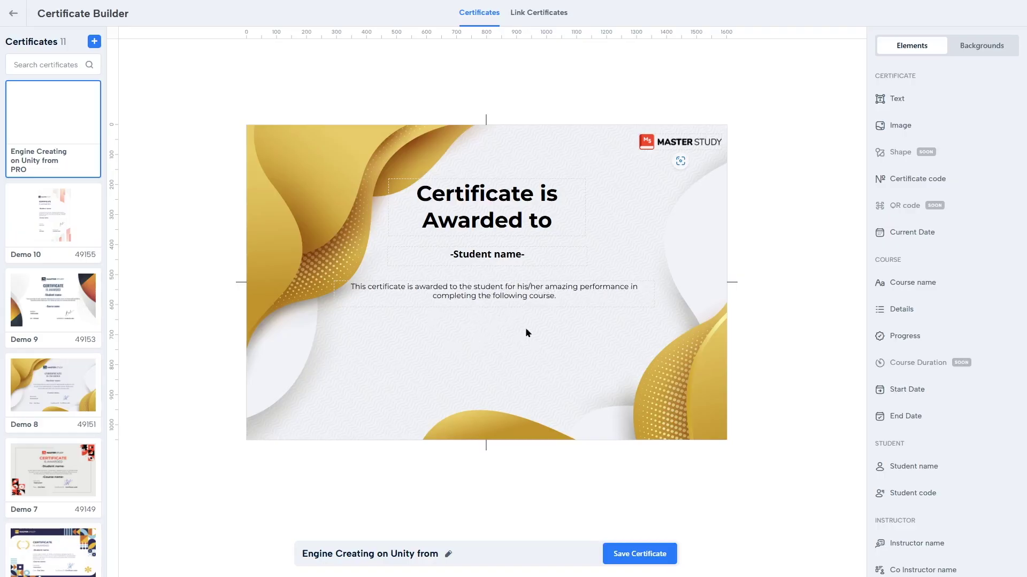
- Add the Course name field below the description at 18px
{"action": "mouse_move", "coordinate": [907, 288]}
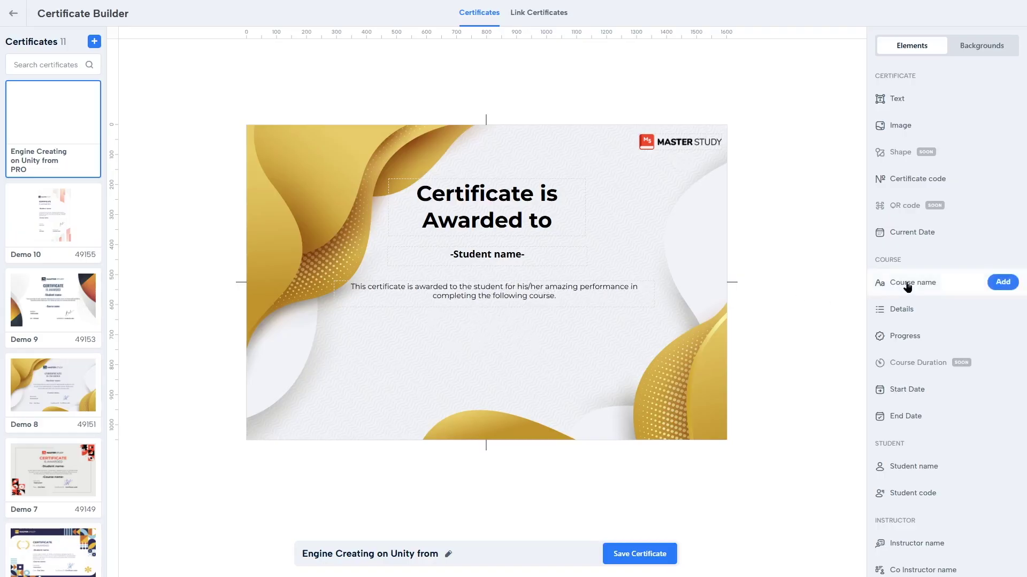
{"action": "left_click", "coordinate": [907, 287]}
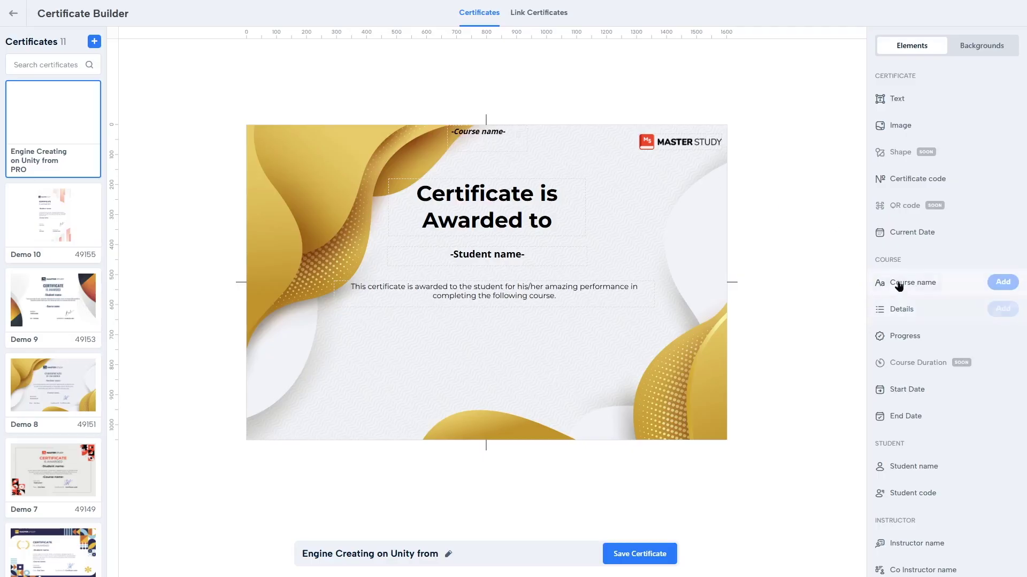
{"action": "left_click_drag", "start_coordinate": [478, 134], "coordinate": [476, 327]}
{"action": "left_click", "coordinate": [526, 272]}
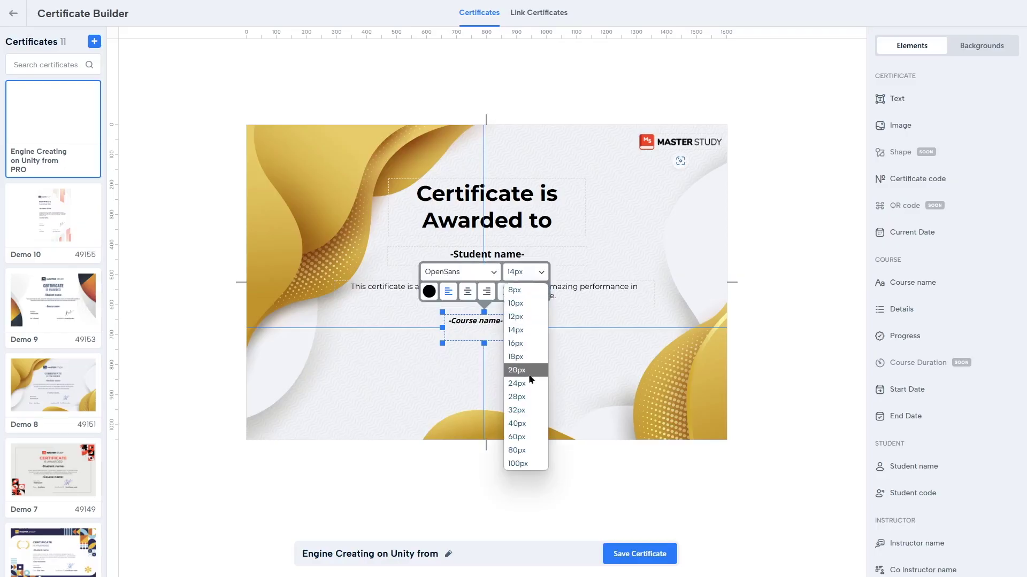
{"action": "left_click", "coordinate": [521, 357]}
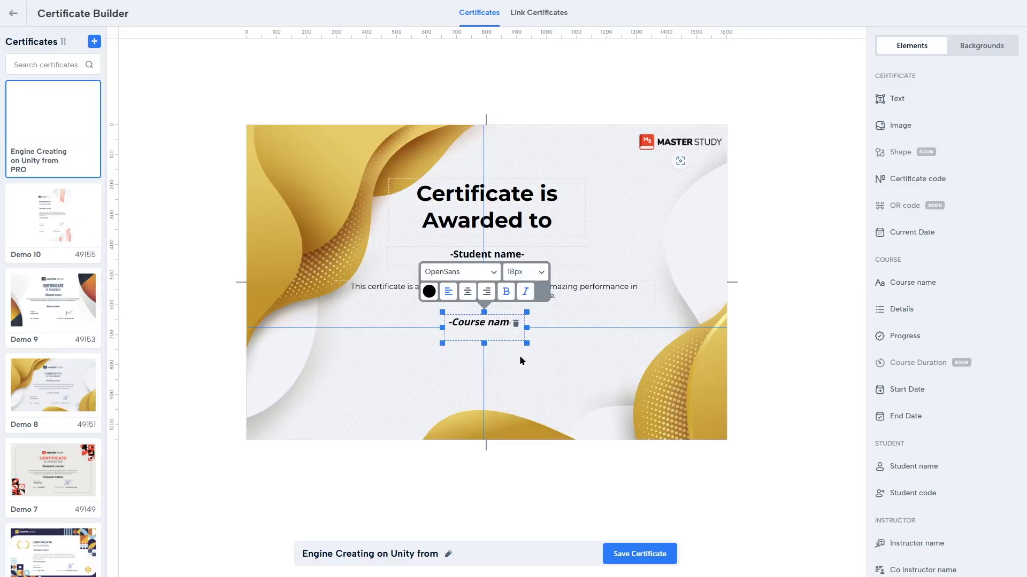
- Widen the Course name box, centre-align it, remove italic, and add a new text element
{"action": "left_click_drag", "start_coordinate": [527, 343], "coordinate": [585, 342]}
{"action": "left_click_drag", "start_coordinate": [441, 327], "coordinate": [373, 327]}
{"action": "left_click", "coordinate": [462, 291]}
{"action": "left_click", "coordinate": [519, 291]}
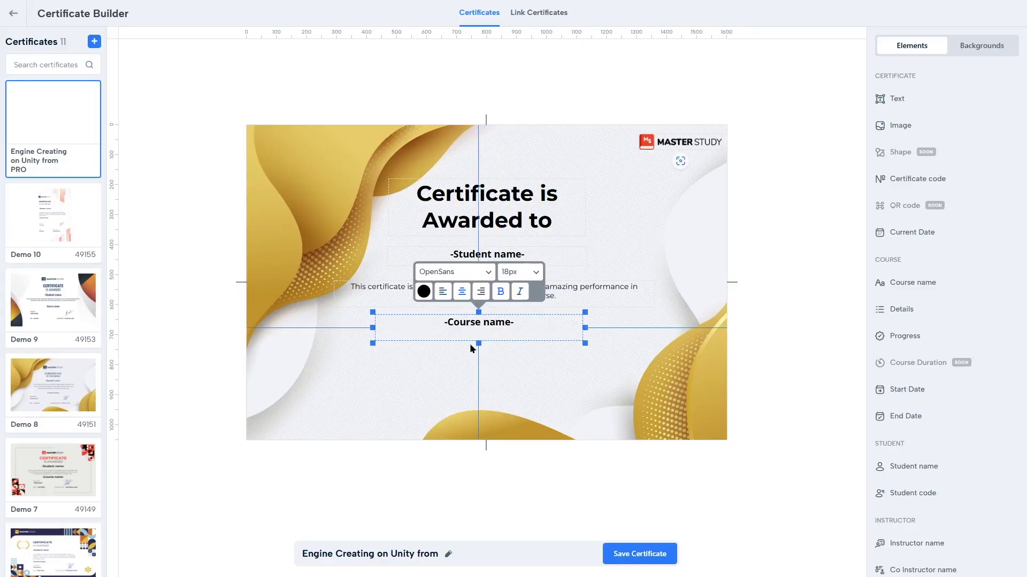
{"action": "left_click", "coordinate": [729, 245]}
{"action": "mouse_move", "coordinate": [497, 329]}
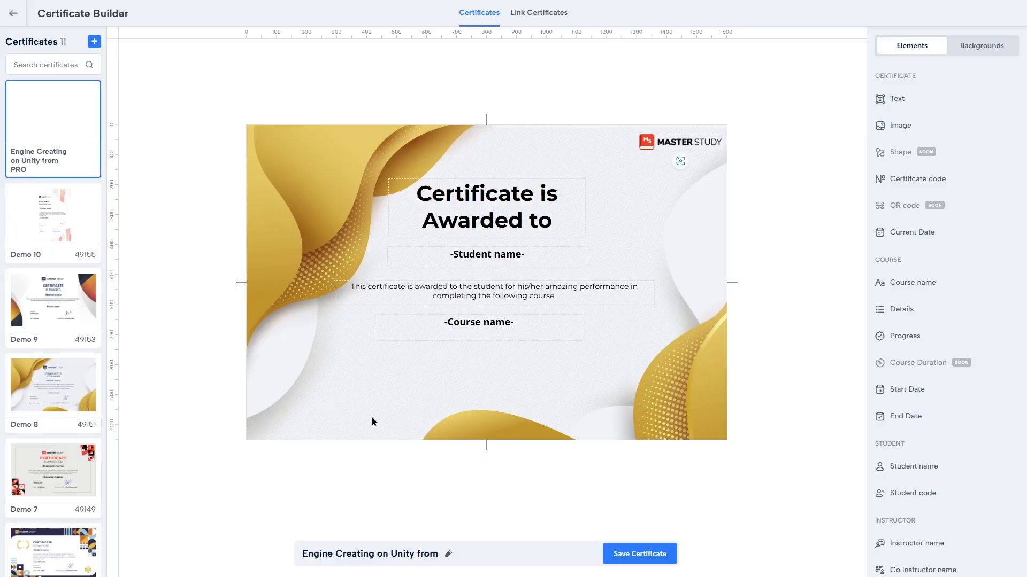
{"action": "left_click", "coordinate": [995, 98]}
- Turn the new text into an upright 18px 'Instructor' label at the lower left
{"action": "left_click_drag", "start_coordinate": [473, 131], "coordinate": [337, 371]}
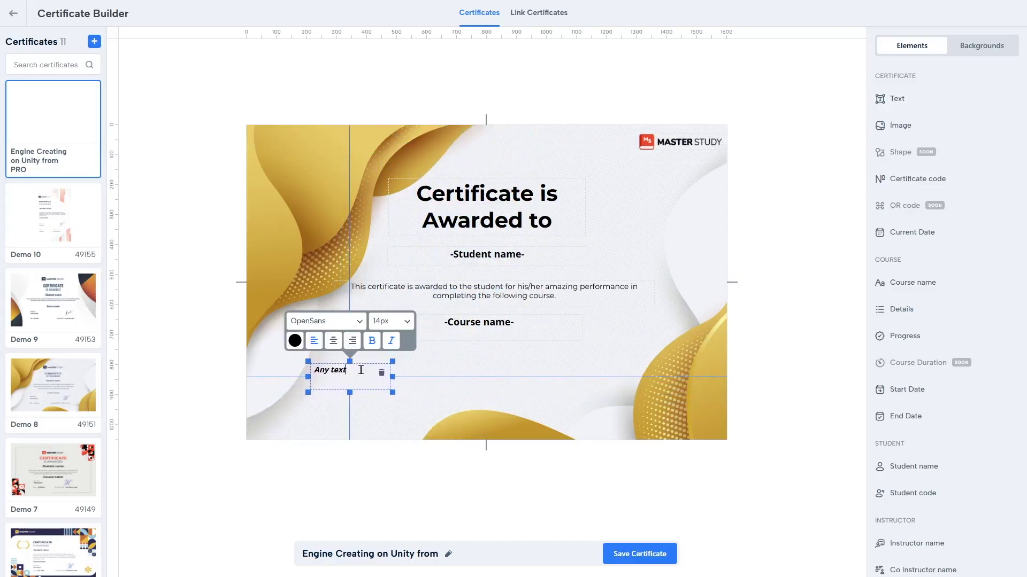
{"action": "key", "text": "ctrl+a"}
{"action": "type", "text": "Instructor"}
{"action": "left_click", "coordinate": [396, 342]}
{"action": "left_click_drag", "start_coordinate": [349, 393], "coordinate": [349, 384]}
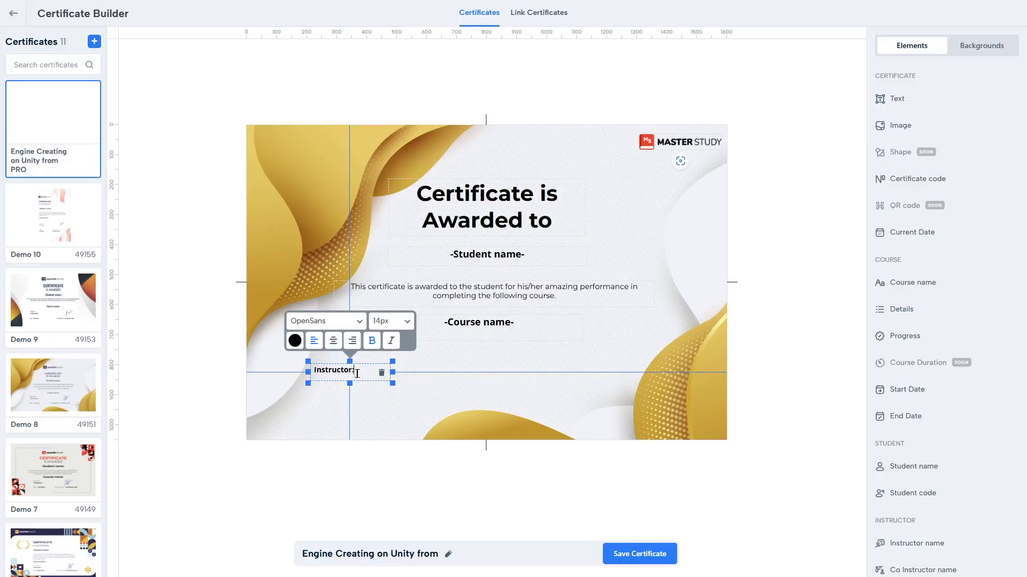
{"action": "left_click", "coordinate": [472, 424]}
{"action": "left_click_drag", "start_coordinate": [329, 370], "coordinate": [329, 378]}
{"action": "left_click", "coordinate": [405, 330]}
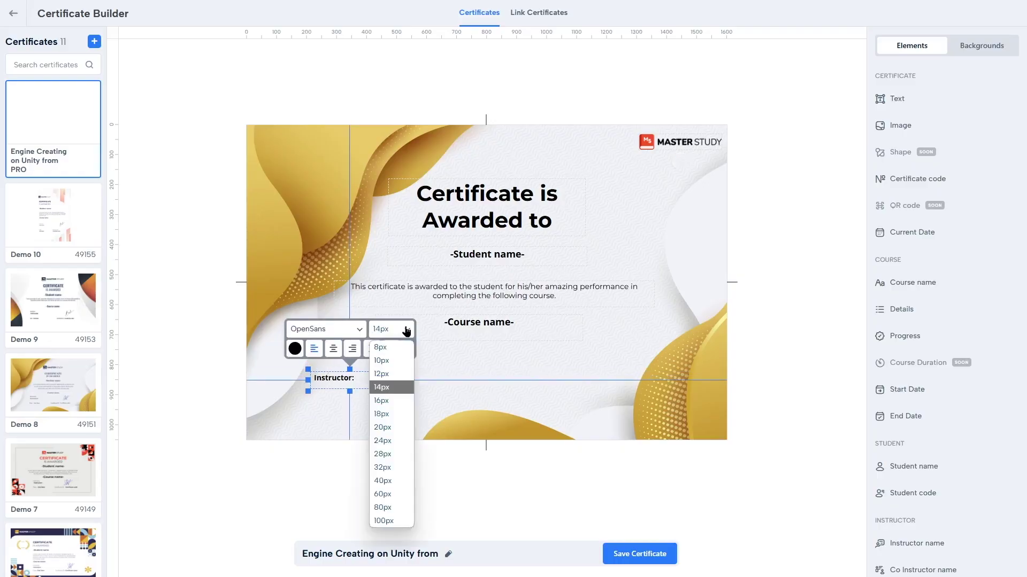
{"action": "left_click", "coordinate": [386, 415]}
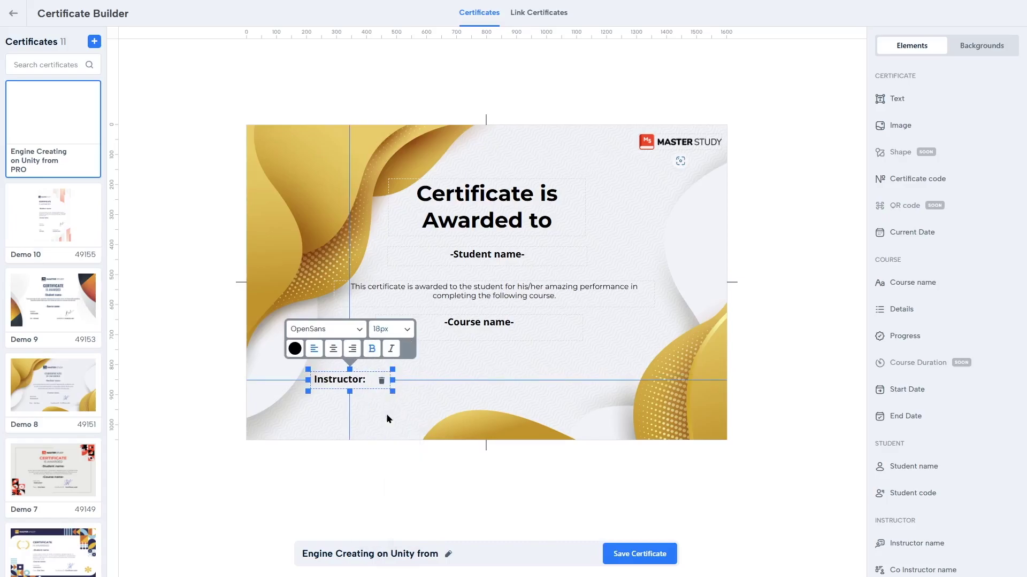
{"action": "left_click_drag", "start_coordinate": [349, 383], "coordinate": [349, 390]}
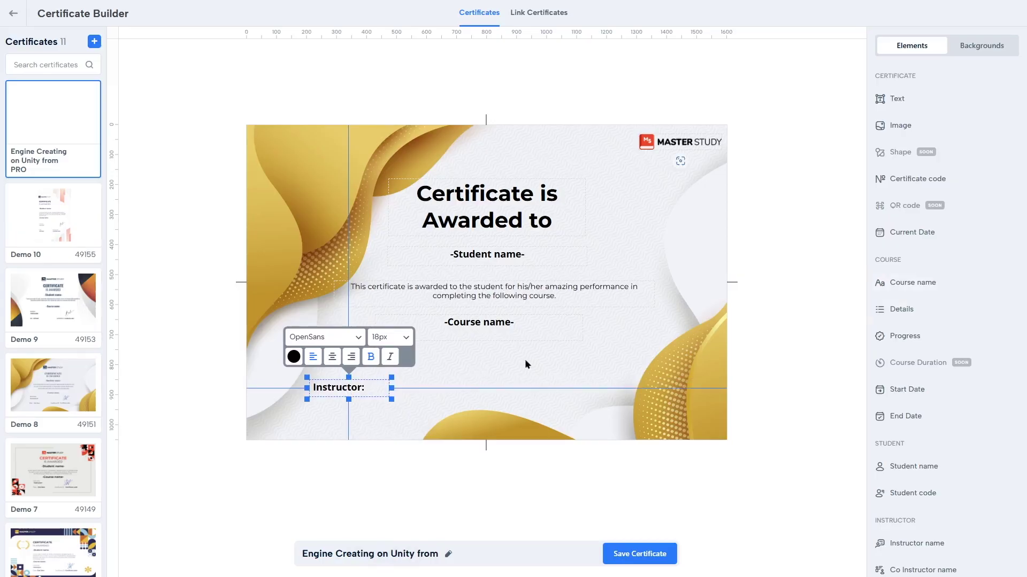
- Add the Instructor name field beside the label at 18px, not italic
{"action": "scroll", "coordinate": [900, 394], "scroll_direction": "down", "scroll_amount": 1}
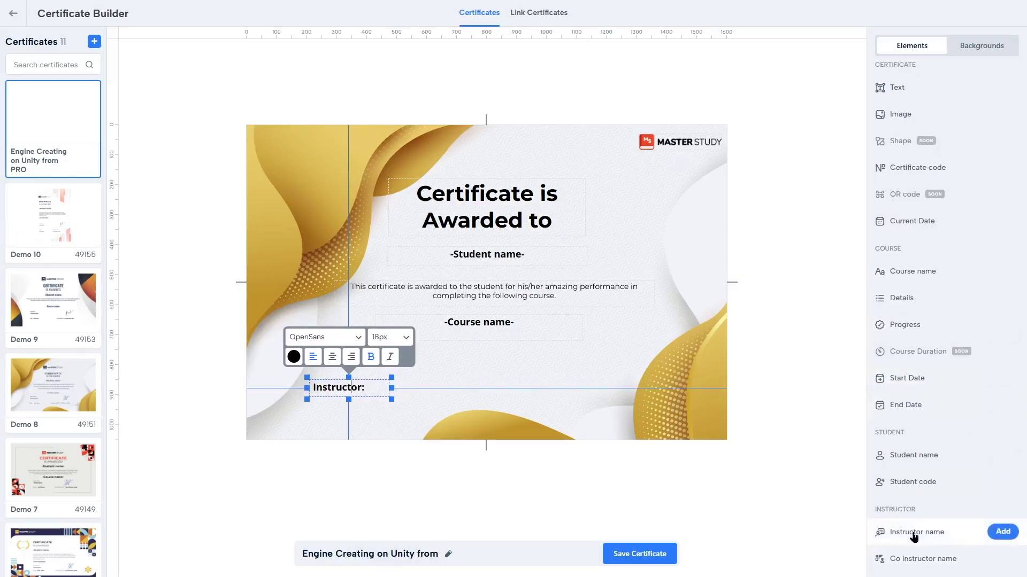
{"action": "left_click", "coordinate": [1003, 532]}
{"action": "left_click_drag", "start_coordinate": [463, 132], "coordinate": [381, 389]}
{"action": "left_click", "coordinate": [455, 340]}
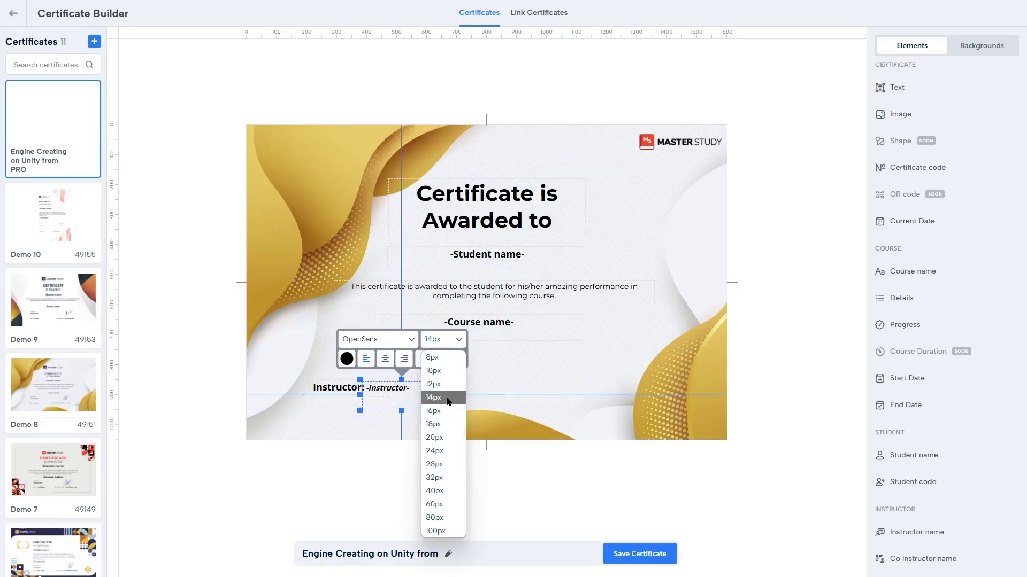
{"action": "left_click", "coordinate": [446, 424]}
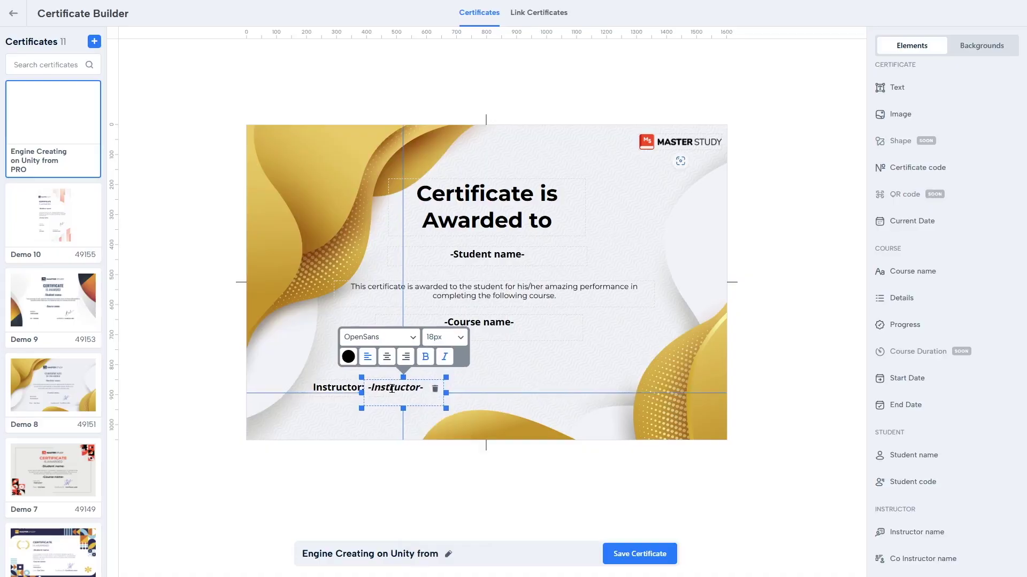
{"action": "left_click", "coordinate": [445, 357]}
{"action": "left_click", "coordinate": [609, 342]}
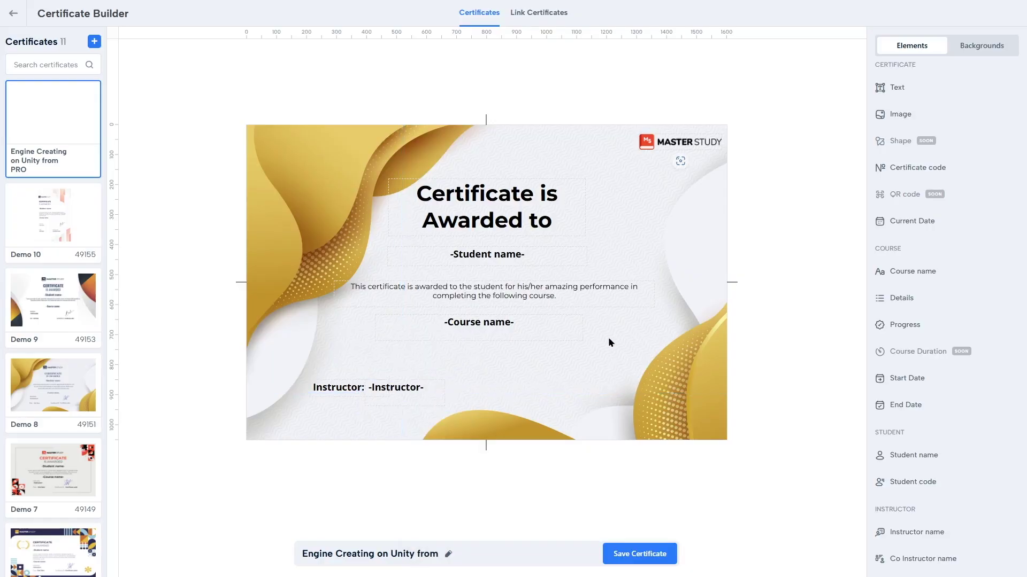
- Add a 'Date:' text label in the lower-left corner under the Instructor line
{"action": "left_click_drag", "start_coordinate": [894, 87], "coordinate": [480, 132]}
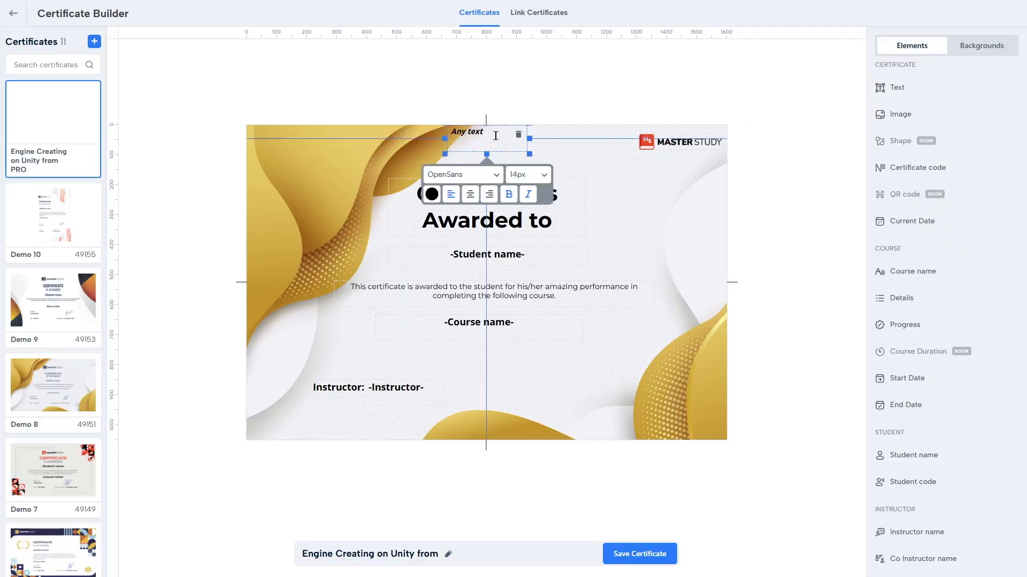
{"action": "type", "text": "Date:"}
{"action": "left_click_drag", "start_coordinate": [495, 134], "coordinate": [332, 418]}
{"action": "left_click", "coordinate": [486, 377]}
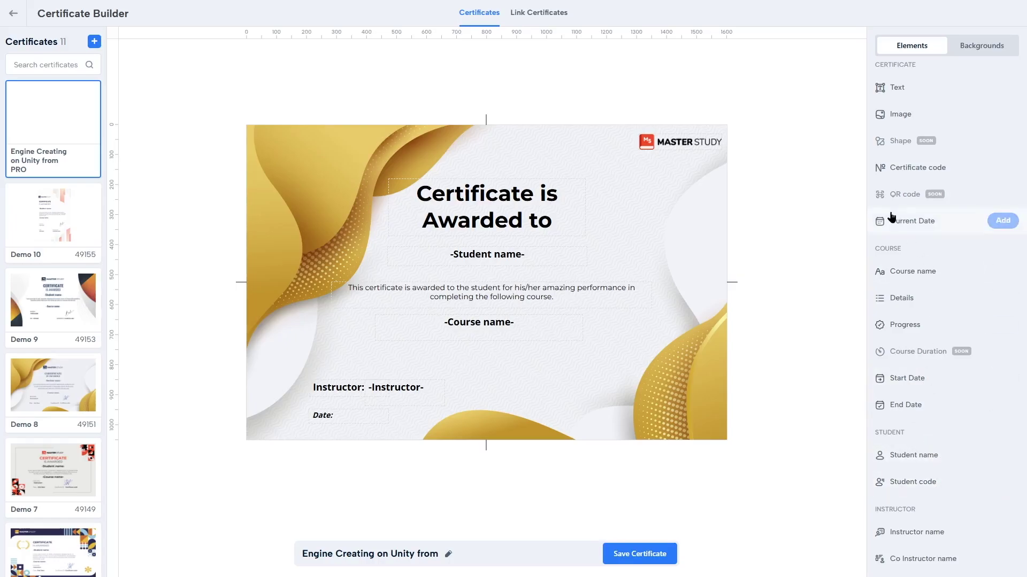
- Place the Current Date field after 'Date:' and drop a new text element lower right
{"action": "left_click_drag", "start_coordinate": [888, 223], "coordinate": [355, 416]}
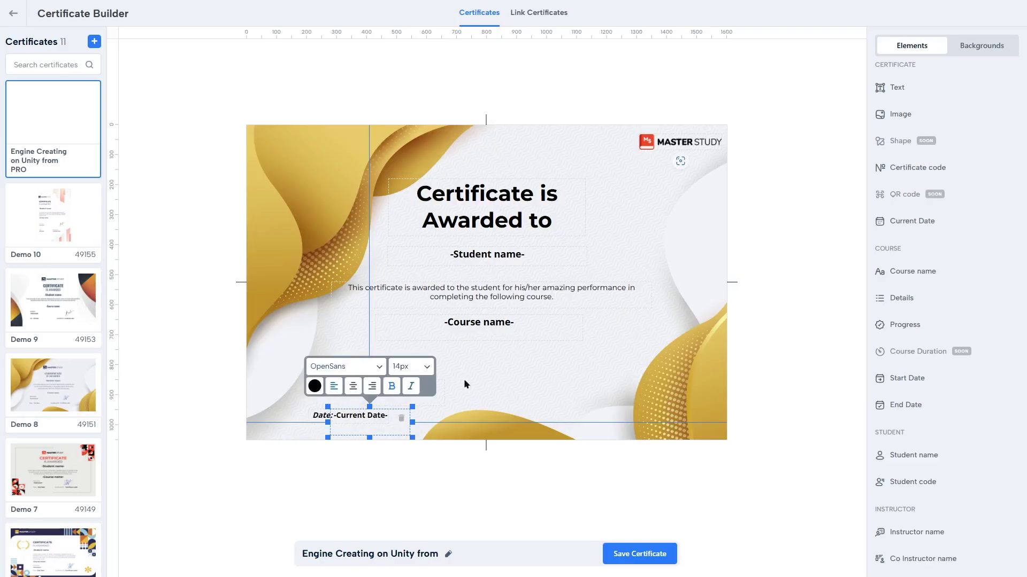
{"action": "left_click", "coordinate": [327, 417]}
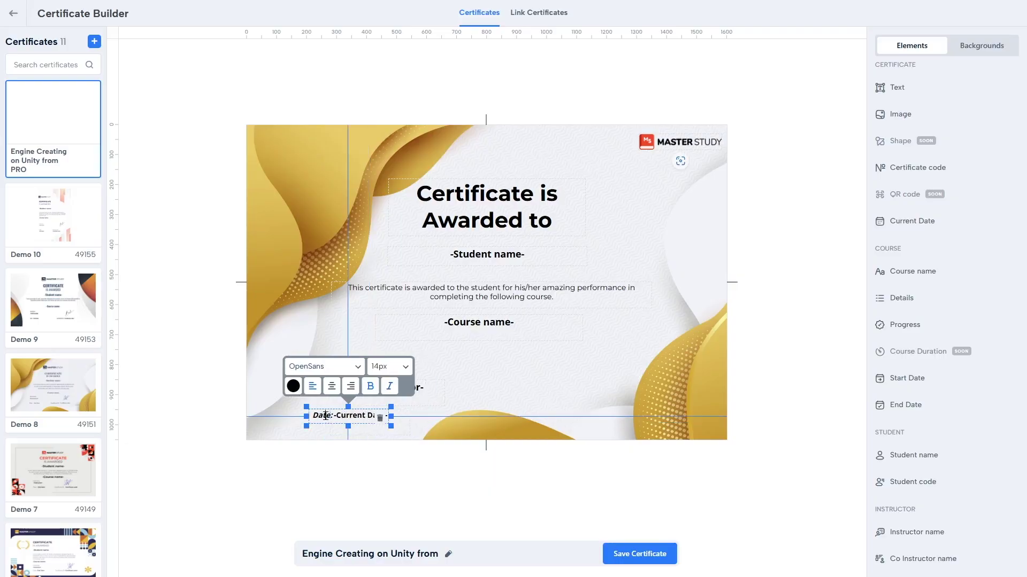
{"action": "left_click", "coordinate": [492, 399]}
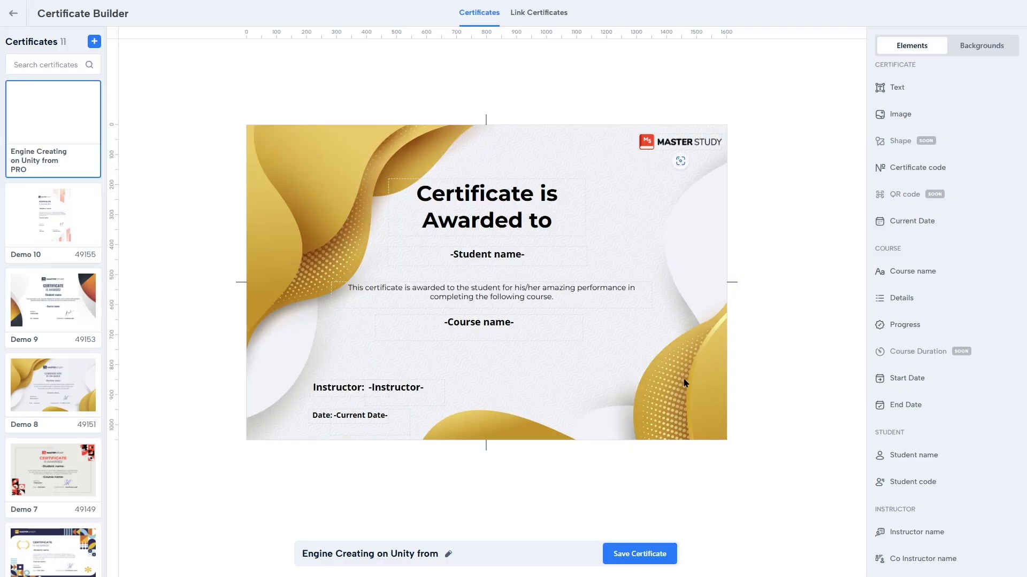
{"action": "left_click_drag", "start_coordinate": [896, 88], "coordinate": [520, 386]}
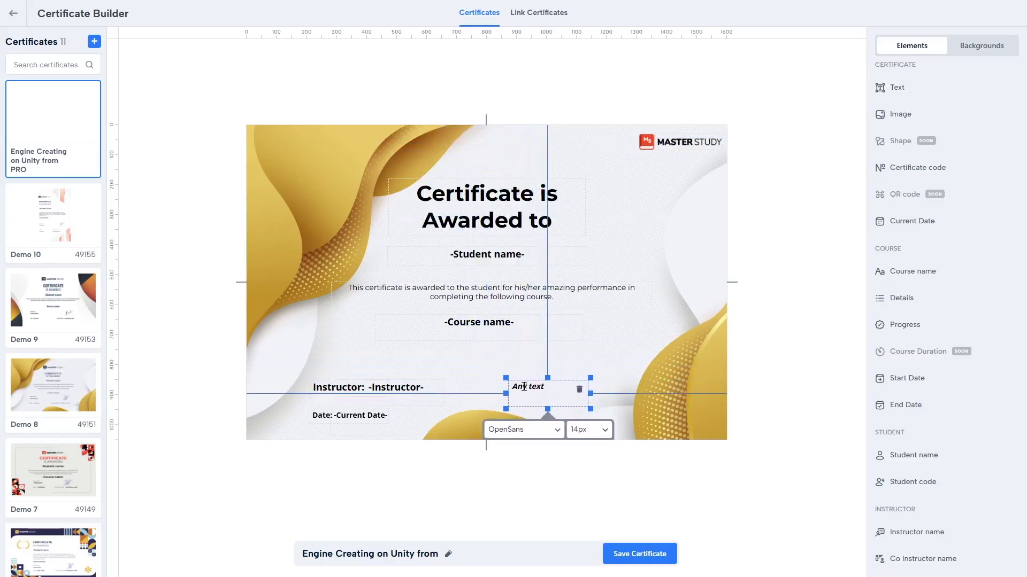
- Replace the placeholder with 'Certificate Code:', remove italics and move it left
{"action": "key", "text": "ctrl+a"}
{"action": "key", "text": "ctrl+v"}
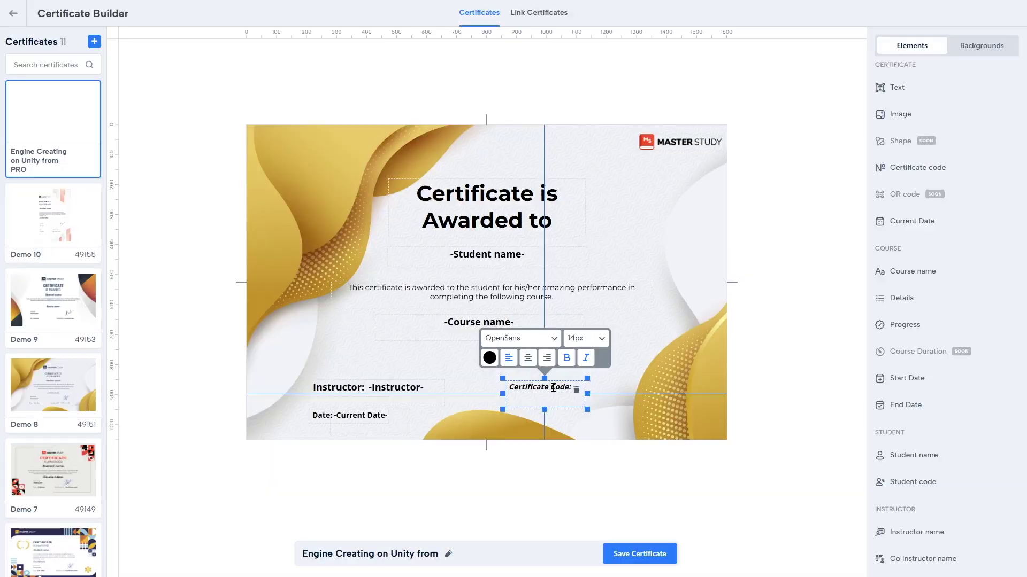
{"action": "left_click", "coordinate": [587, 358]}
{"action": "left_click_drag", "start_coordinate": [548, 387], "coordinate": [514, 387]}
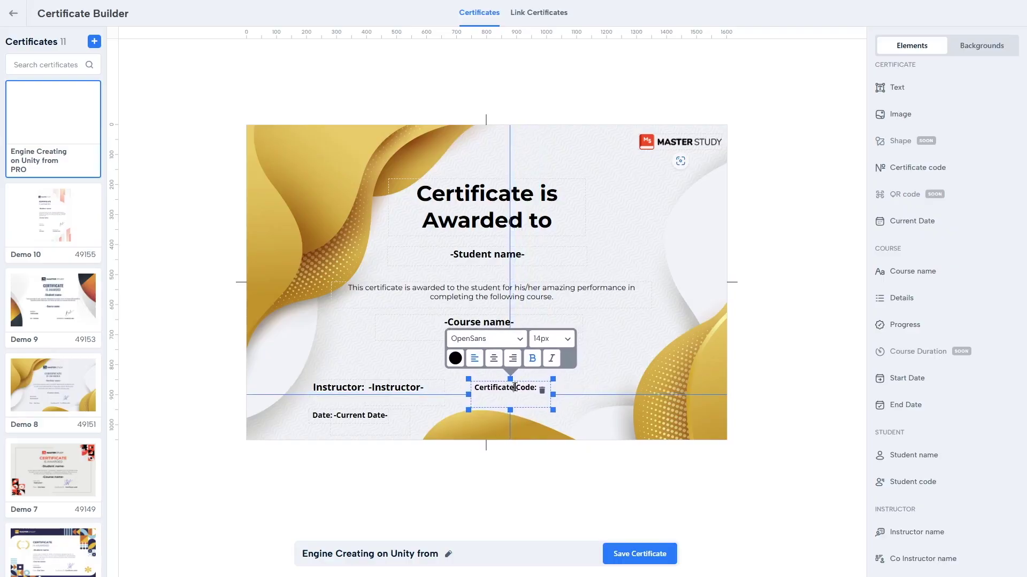
{"action": "left_click", "coordinate": [563, 340]}
{"action": "left_click", "coordinate": [541, 423]}
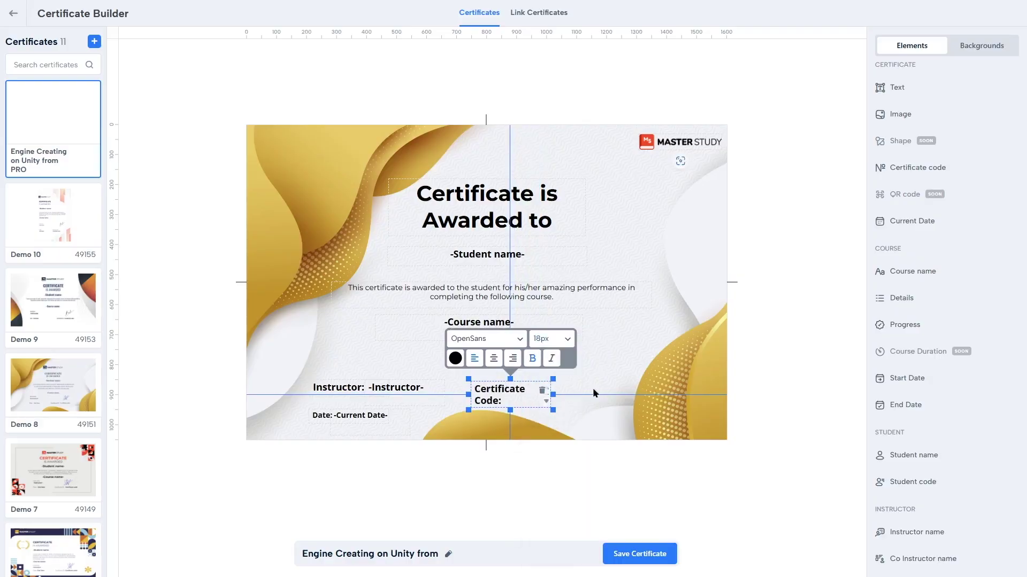
- Set the 'Certificate Code:' label to 14px and shrink its box to one line
{"action": "left_click", "coordinate": [583, 387]}
{"action": "left_click", "coordinate": [532, 398]}
{"action": "left_click", "coordinate": [551, 339]}
{"action": "left_click", "coordinate": [542, 397]}
{"action": "left_click", "coordinate": [607, 394]}
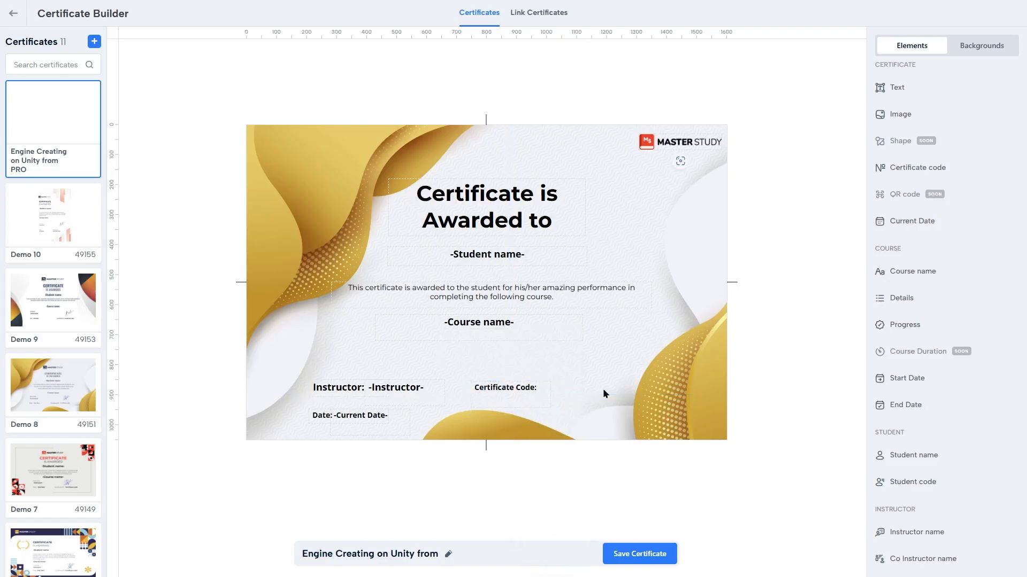
{"action": "left_click", "coordinate": [515, 388]}
{"action": "left_click_drag", "start_coordinate": [510, 410], "coordinate": [511, 398]}
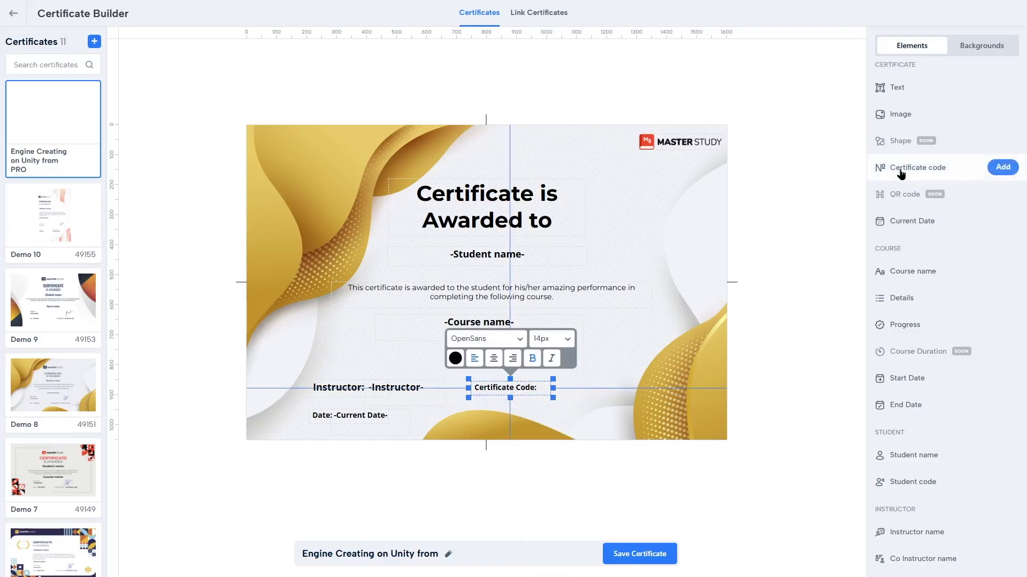
- Add the Certificate code field right after the label and save the certificate as 49172
{"action": "left_click", "coordinate": [1002, 168]}
{"action": "left_click_drag", "start_coordinate": [478, 132], "coordinate": [564, 388]}
{"action": "left_click", "coordinate": [821, 317]}
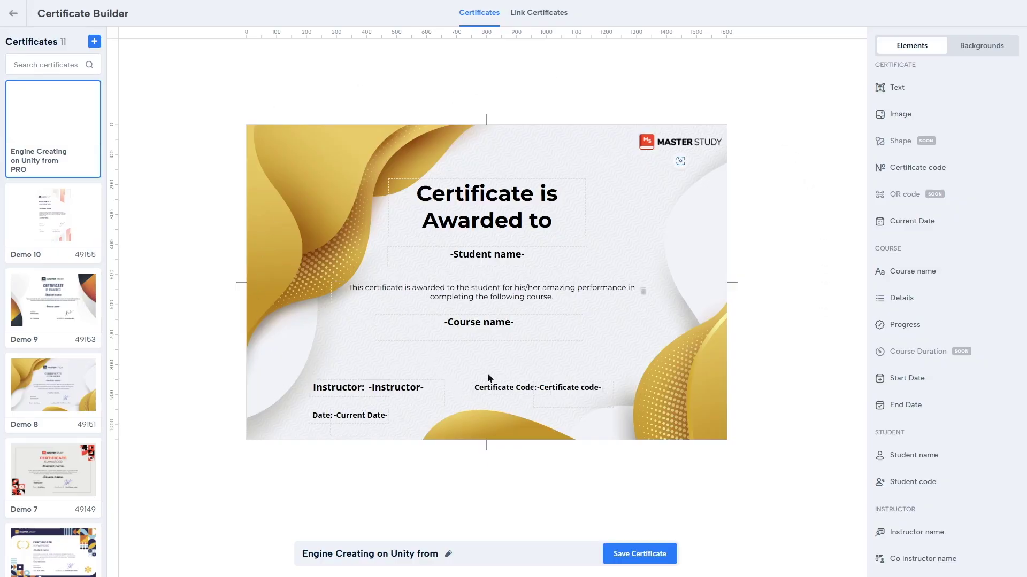
{"action": "left_click", "coordinate": [638, 557]}
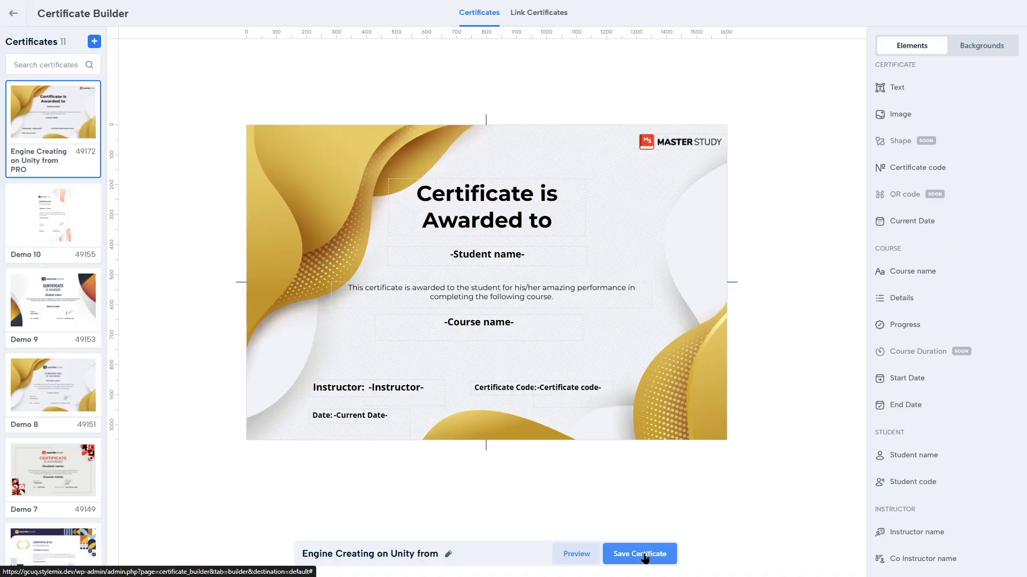
- Preview the generated certificate, then nudge the body text slightly right
{"action": "left_click", "coordinate": [586, 552]}
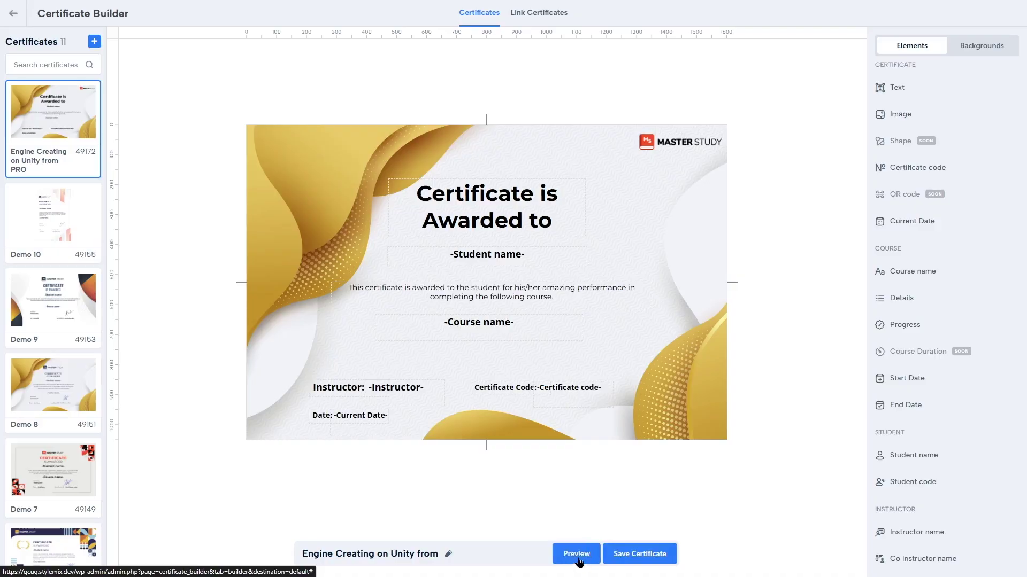
{"action": "left_click", "coordinate": [587, 556]}
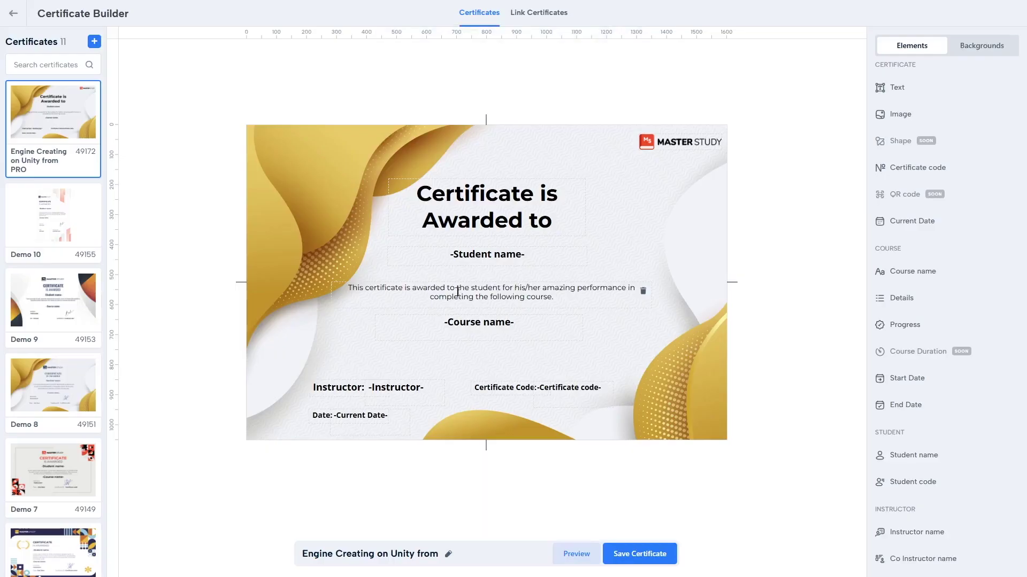
{"action": "left_click", "coordinate": [458, 289]}
{"action": "left_click_drag", "start_coordinate": [457, 289], "coordinate": [469, 288]}
- Shift the course name slightly right, resave the certificate, and go to Link Certificates
{"action": "left_click", "coordinate": [638, 330]}
{"action": "left_click_drag", "start_coordinate": [492, 323], "coordinate": [504, 317]}
{"action": "left_click", "coordinate": [774, 182]}
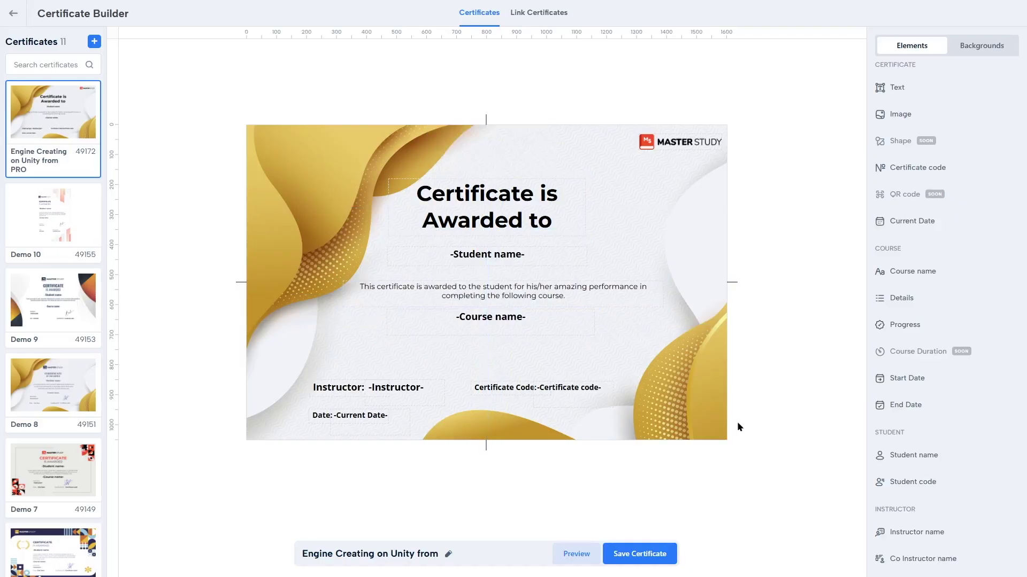
{"action": "left_click", "coordinate": [661, 558]}
{"action": "left_click", "coordinate": [529, 24]}
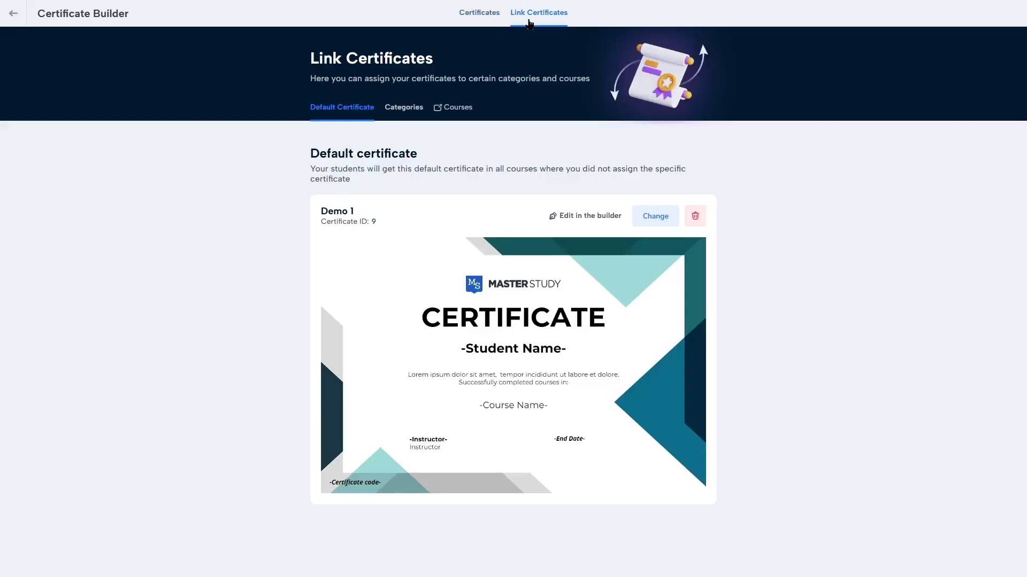
- Open the admin Courses list showing all 13 published courses
{"action": "left_click", "coordinate": [456, 112]}
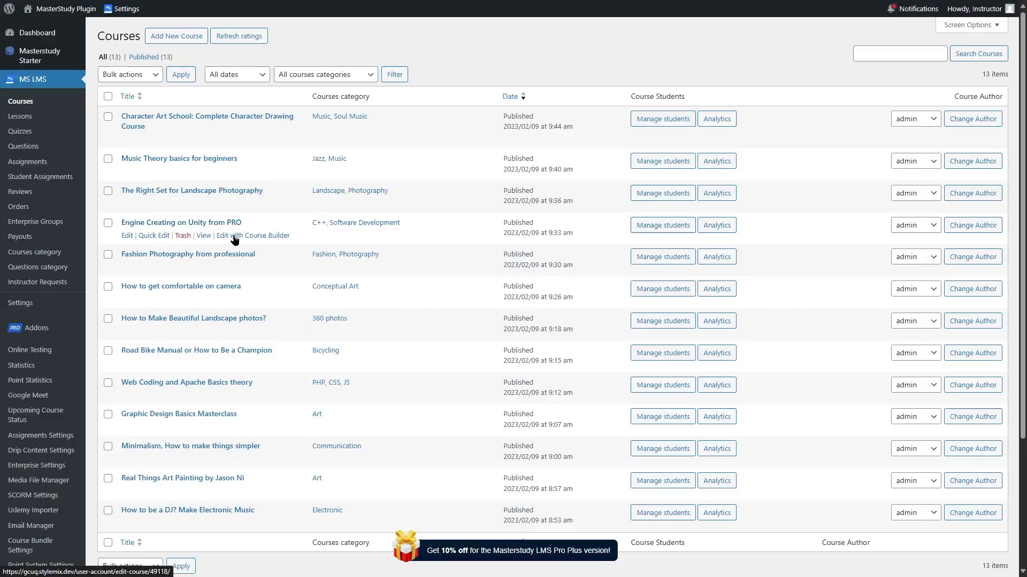
- Open Engine Creating on Unity from PRO in the Course Builder and show its Settings
{"action": "left_click", "coordinate": [263, 239]}
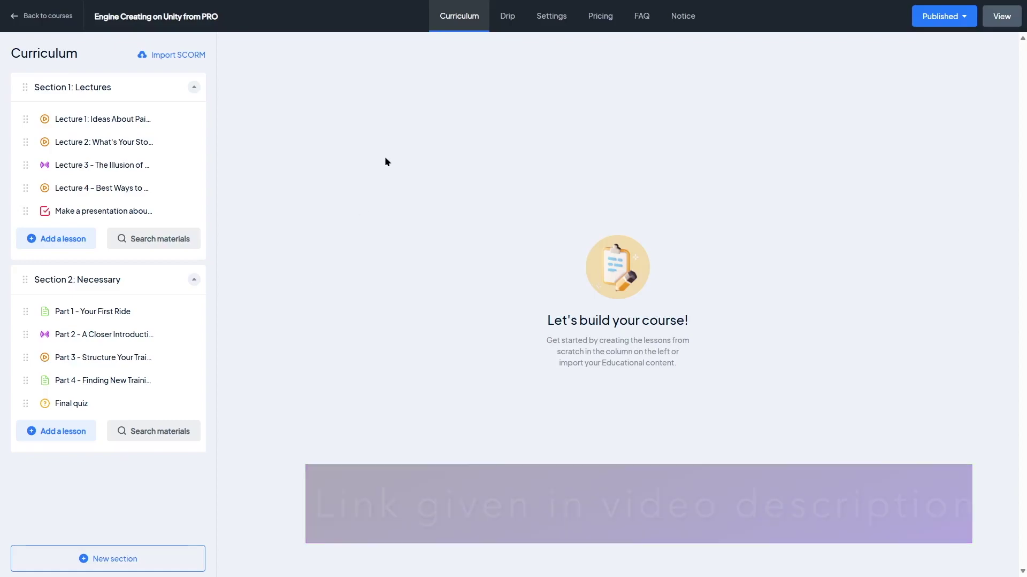
{"action": "left_click", "coordinate": [549, 17]}
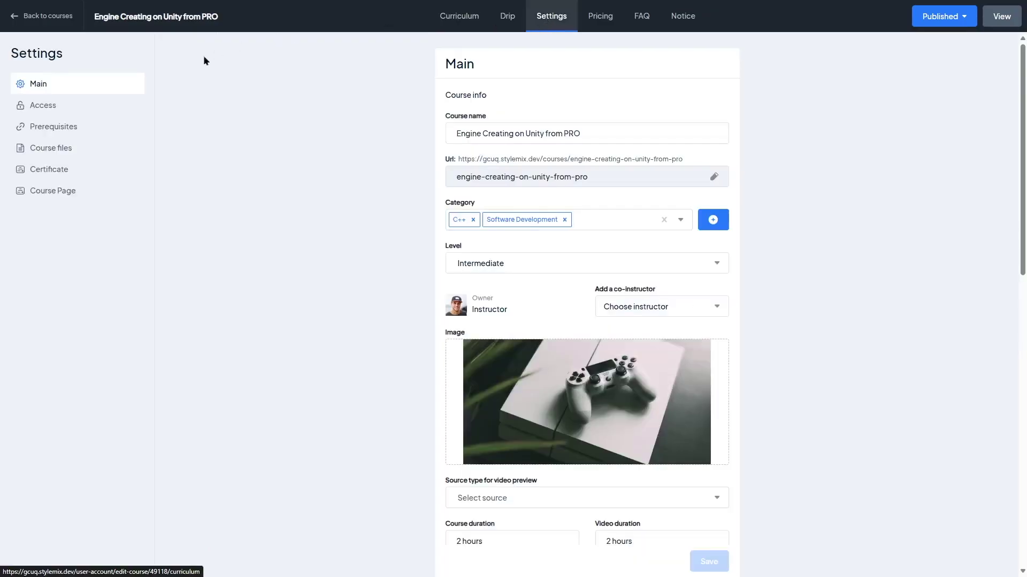
- Choose the 'Engine Creating on Unity from PRO' certificate in the course's Certificate settings and save
{"action": "left_click", "coordinate": [42, 171]}
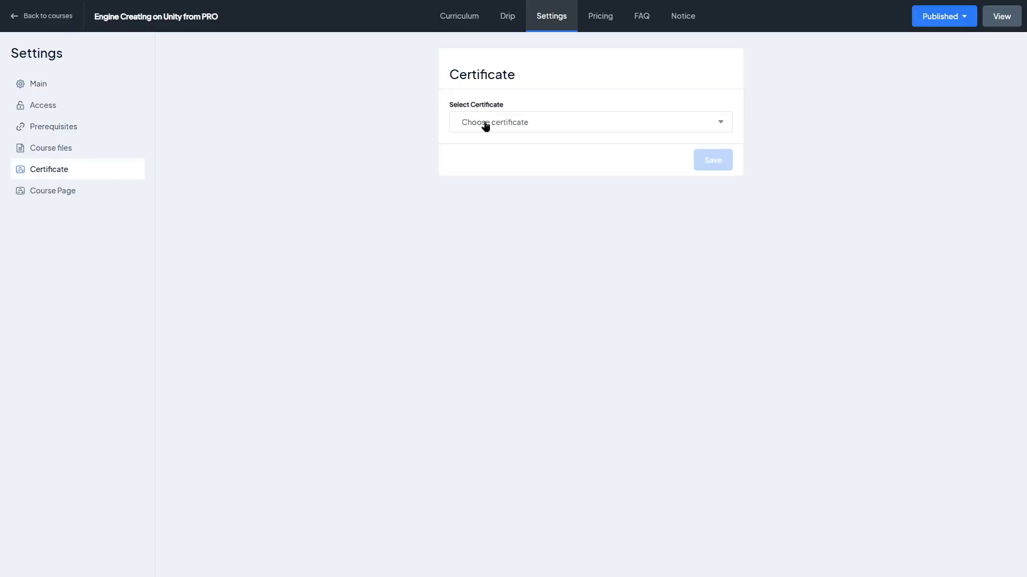
{"action": "left_click", "coordinate": [689, 122]}
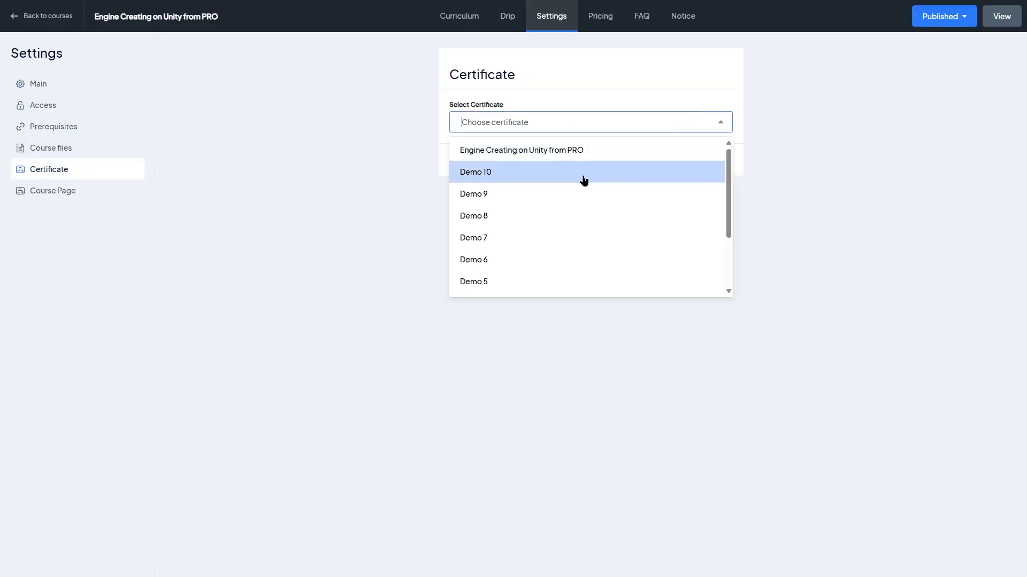
{"action": "scroll", "coordinate": [584, 178], "scroll_direction": "down", "scroll_amount": 3}
{"action": "scroll", "coordinate": [541, 236], "scroll_direction": "up", "scroll_amount": 3}
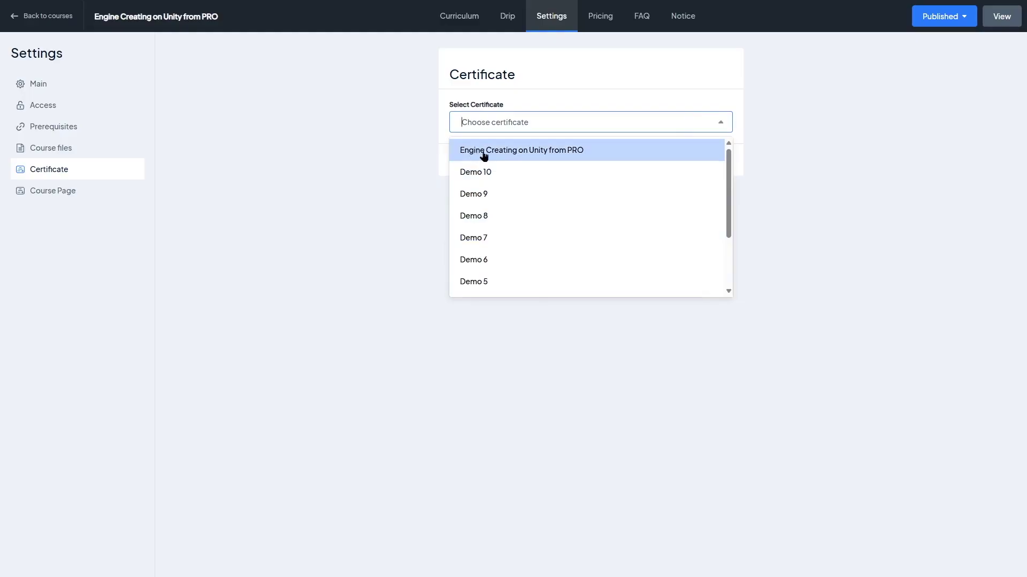
{"action": "left_click", "coordinate": [560, 153]}
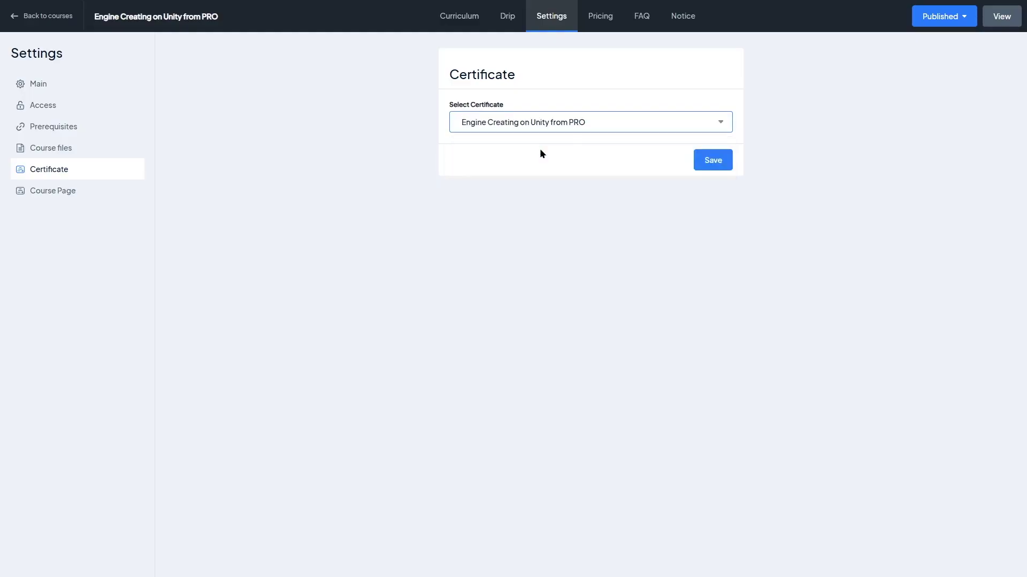
{"action": "left_click", "coordinate": [707, 162]}
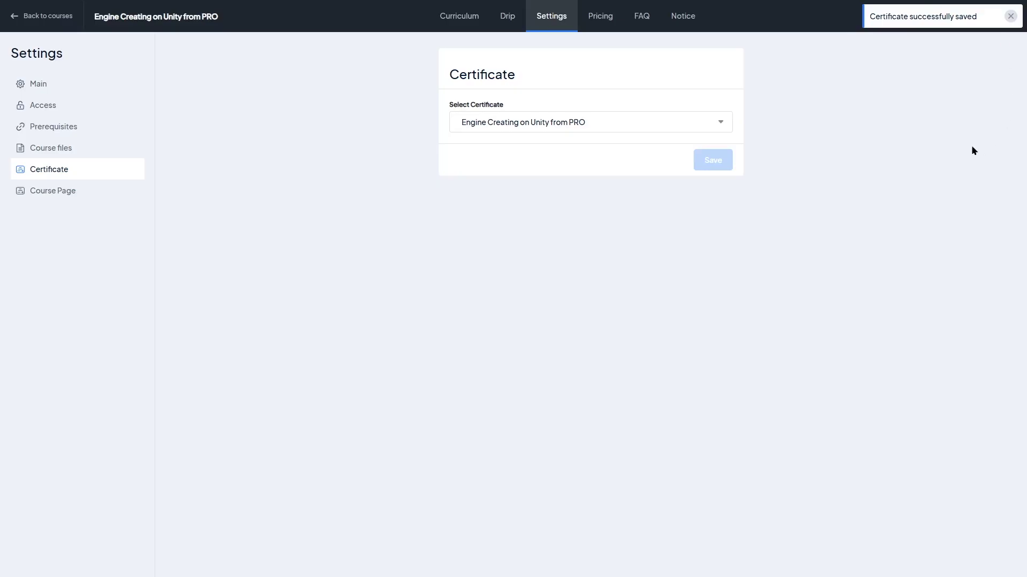
{"action": "left_click", "coordinate": [1010, 16]}
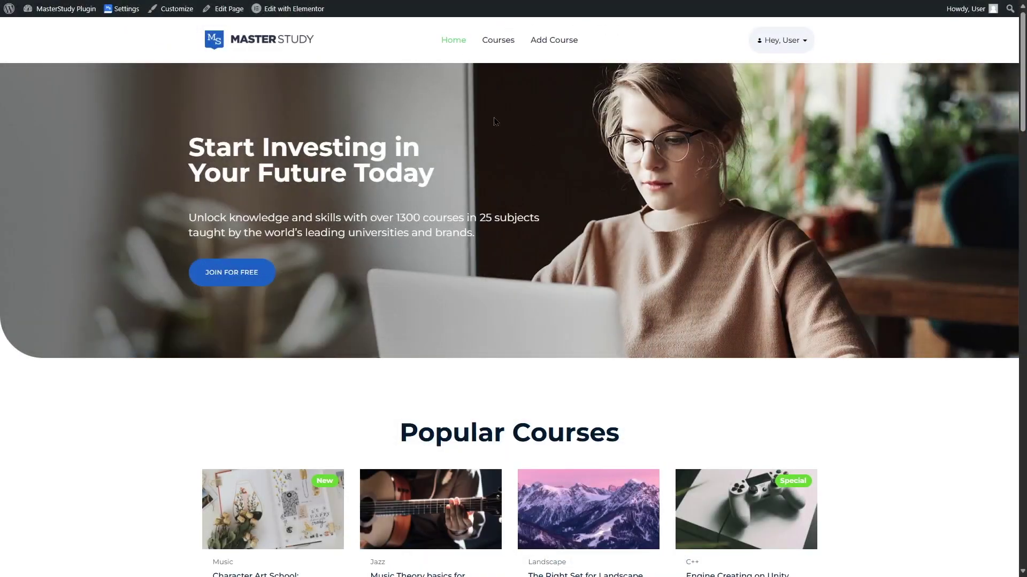
- Go to My Certificates from the 'Hey, User' account menu
{"action": "left_click", "coordinate": [805, 43]}
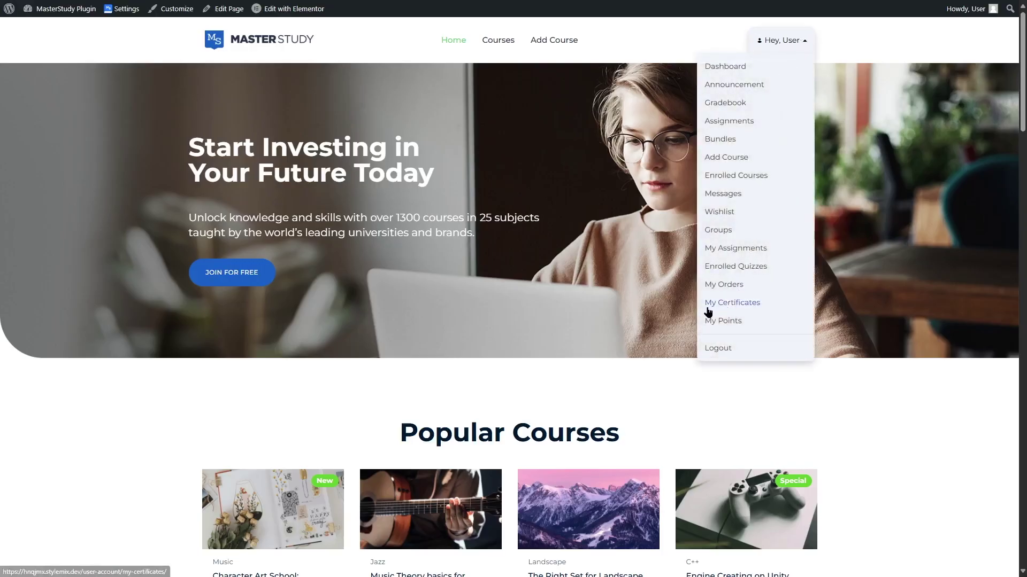
{"action": "left_click", "coordinate": [758, 309]}
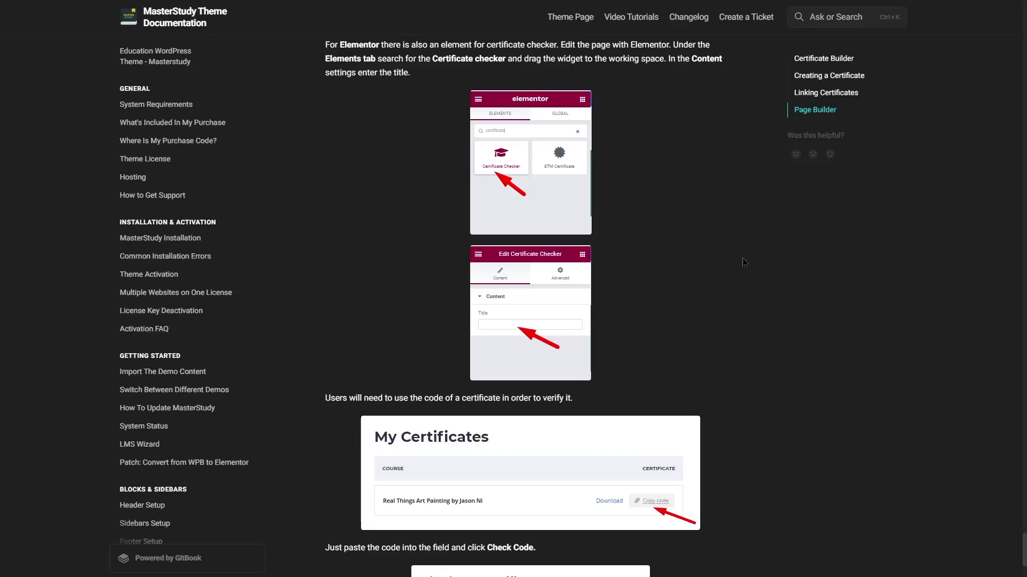
- Scroll down the certificate documentation to the 'Check your certificate' example
{"action": "scroll", "coordinate": [704, 273], "scroll_direction": "down", "scroll_amount": 1}
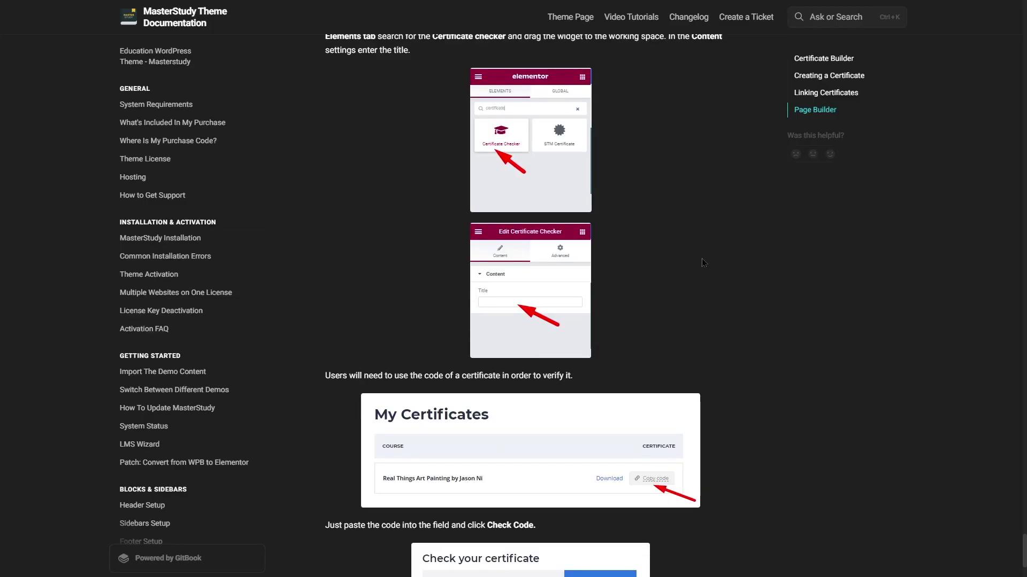
{"action": "scroll", "coordinate": [702, 258], "scroll_direction": "down", "scroll_amount": 3}
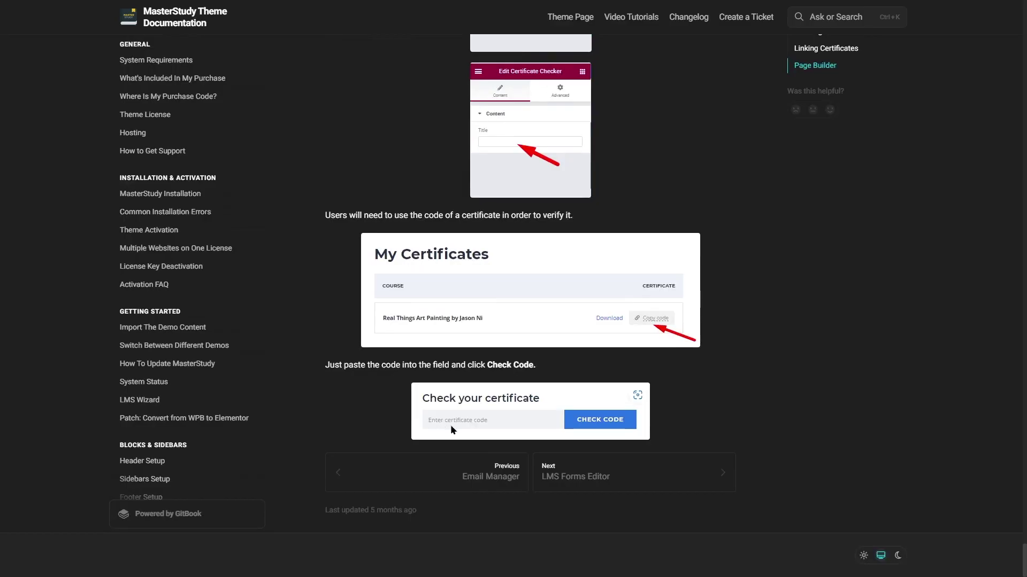